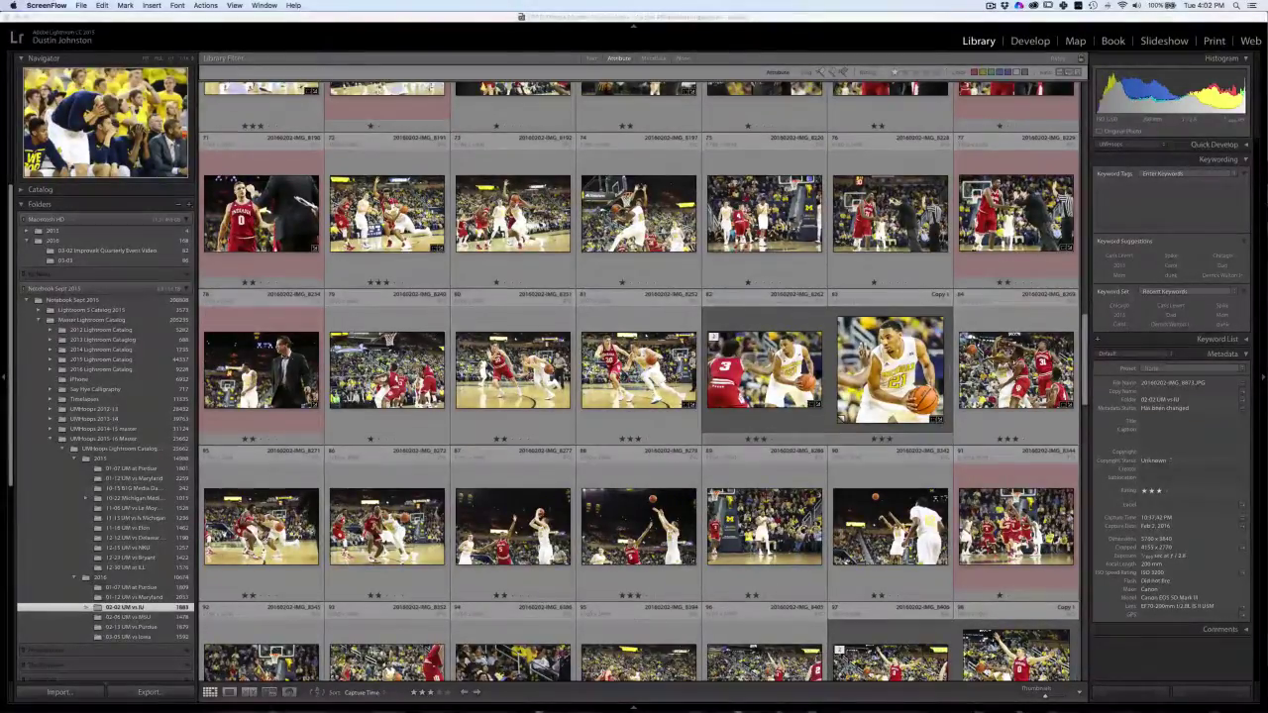
Step: Switch to Lightroom and open the photo import window for the EOS_DIGITAL card
click(560, 19)
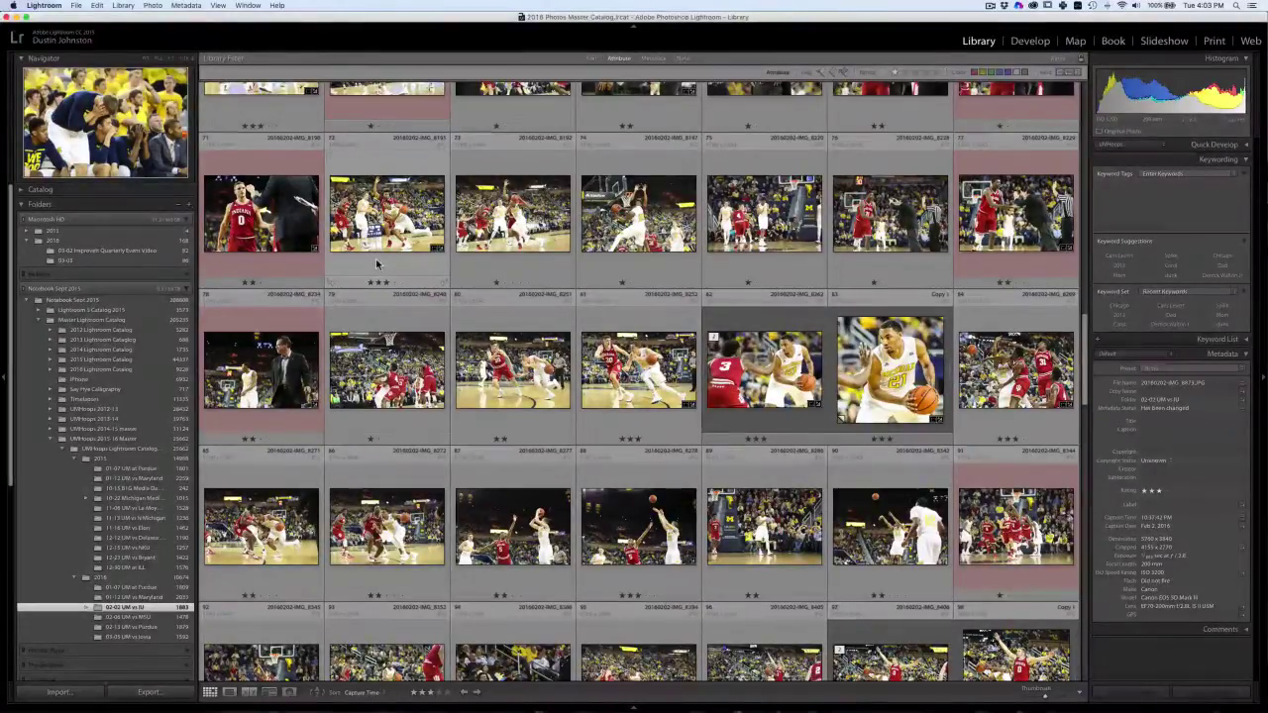
key(super+shift+i)
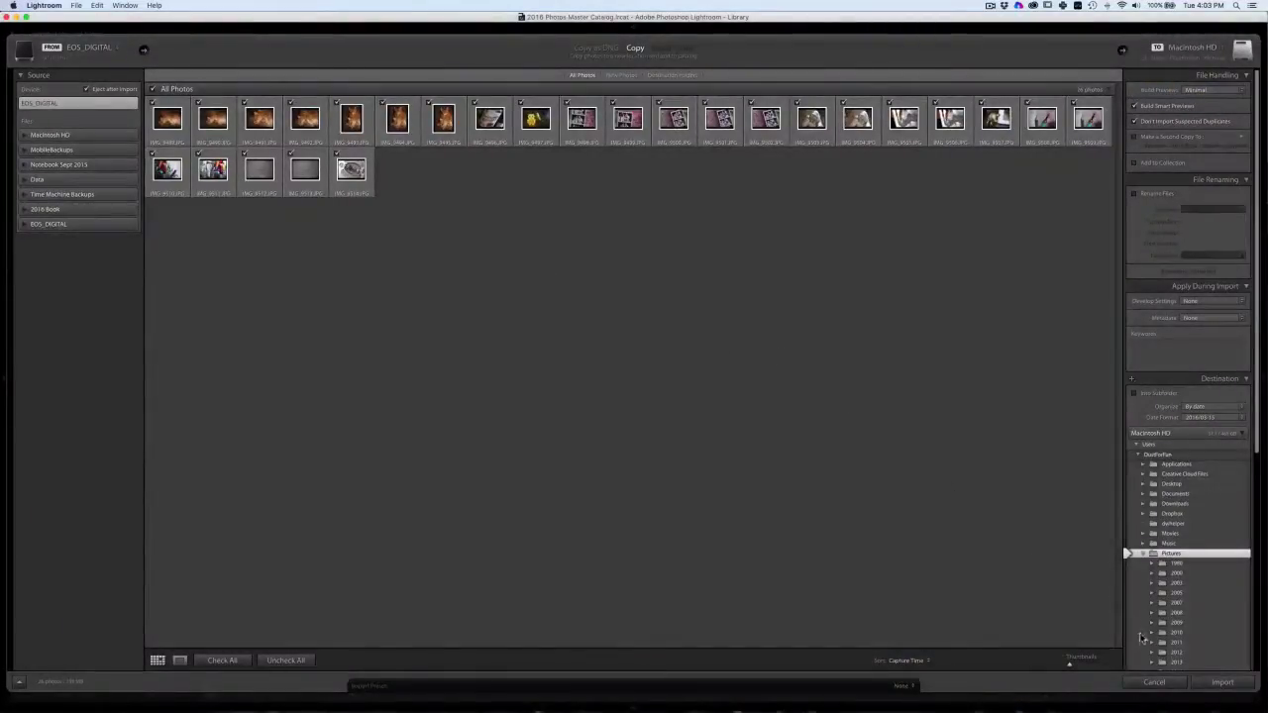
click(1155, 683)
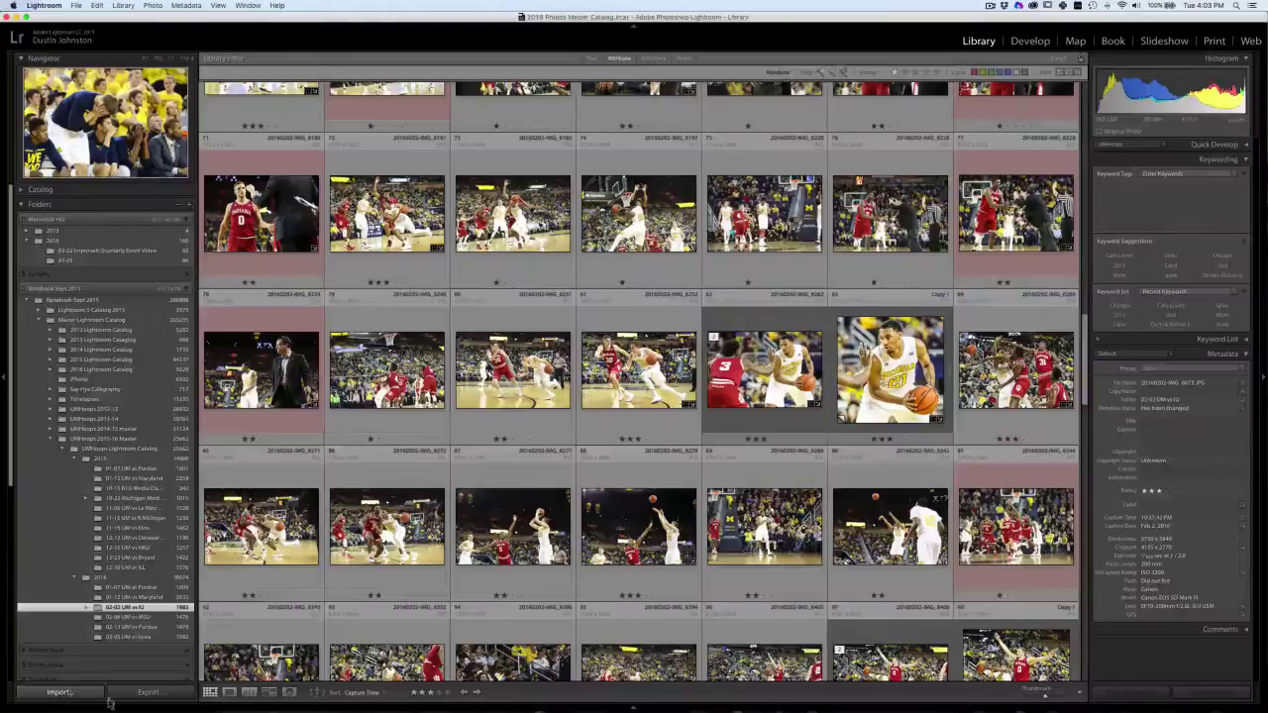
key(shift+super)
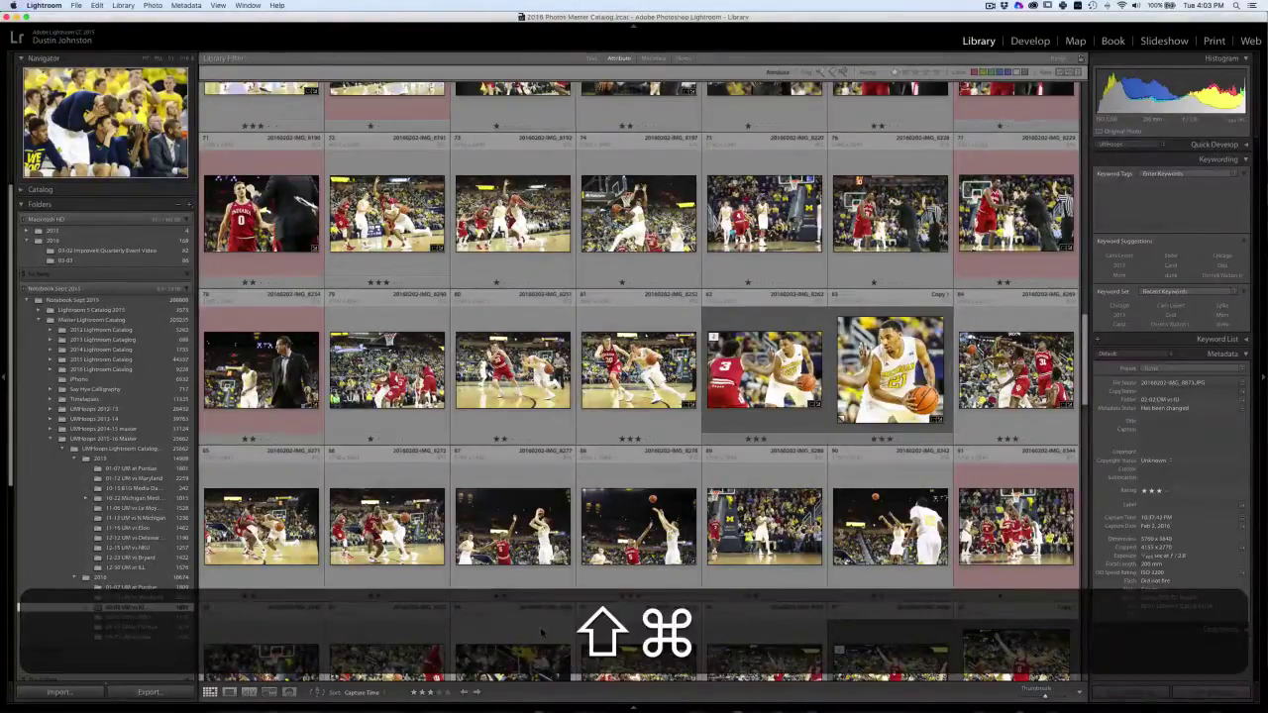
key(shift+super+i)
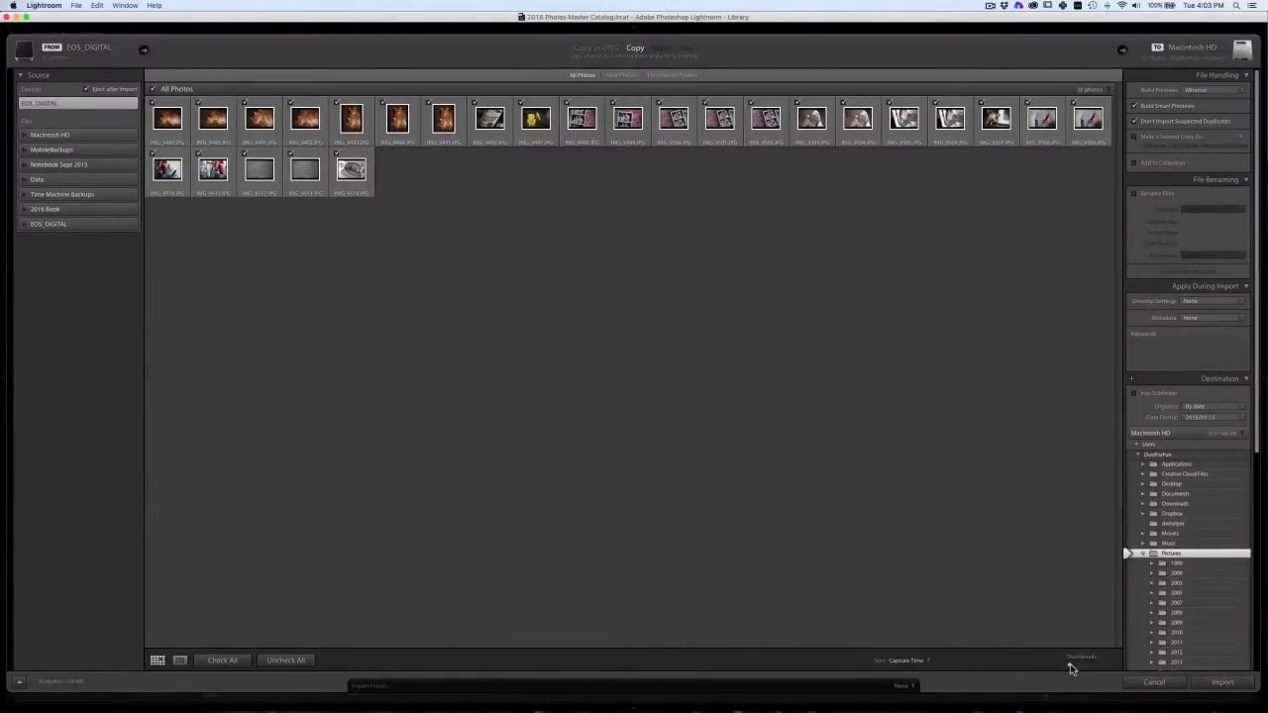
Step: Enlarge the import thumbnails and keep the photos sorted by Capture Time
drag(1071, 670, 1098, 669)
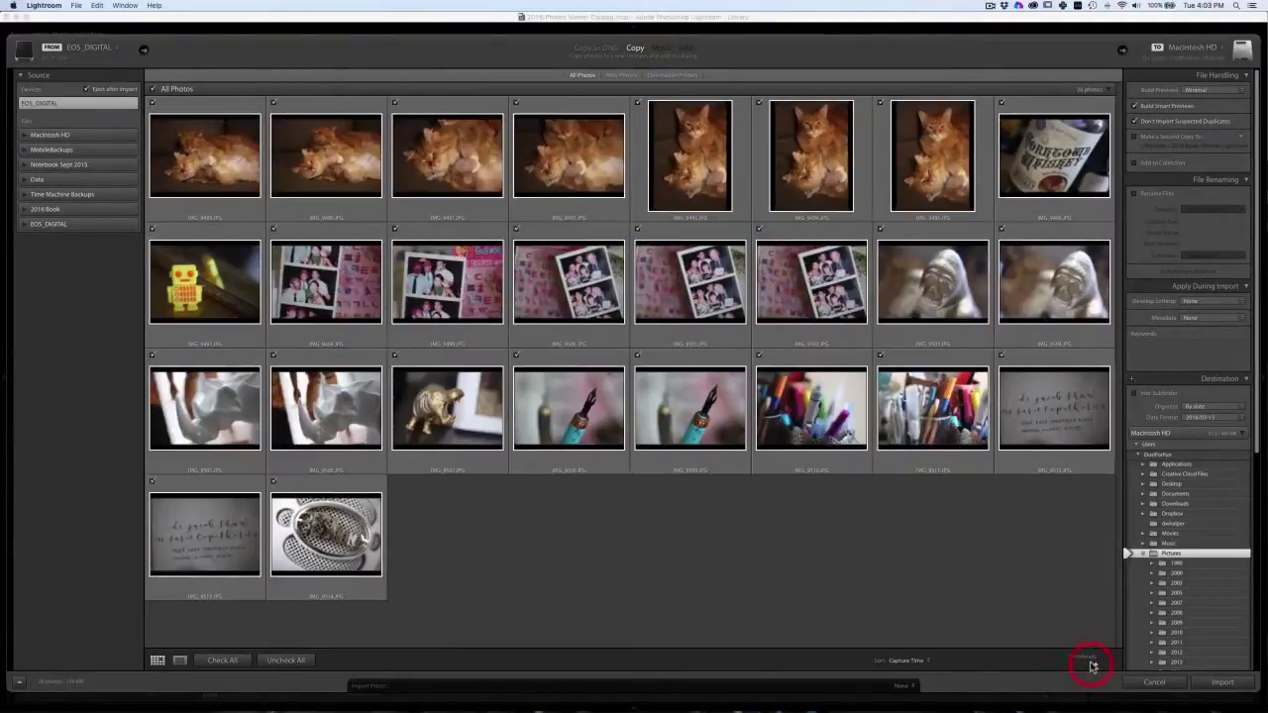
click(907, 660)
click(909, 660)
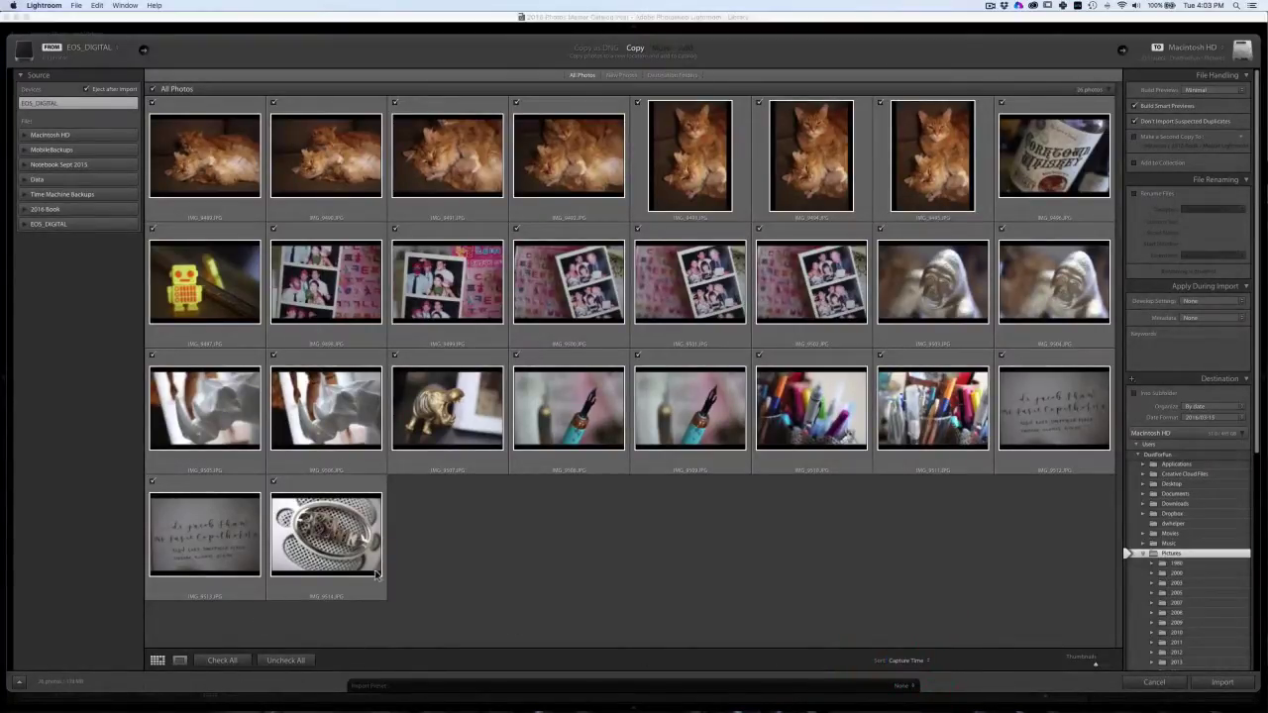
Step: Try excluding photos from the import, including the last two, and mark them all for import again
click(294, 661)
click(222, 660)
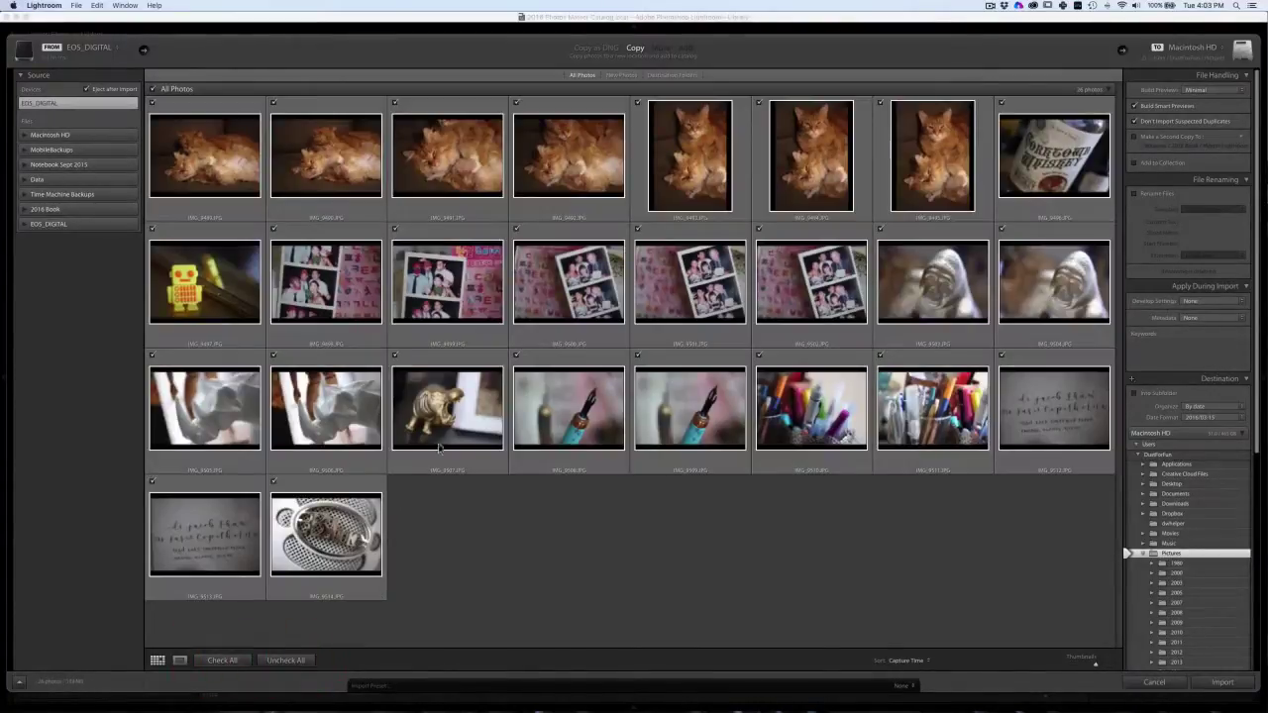
click(273, 482)
click(152, 482)
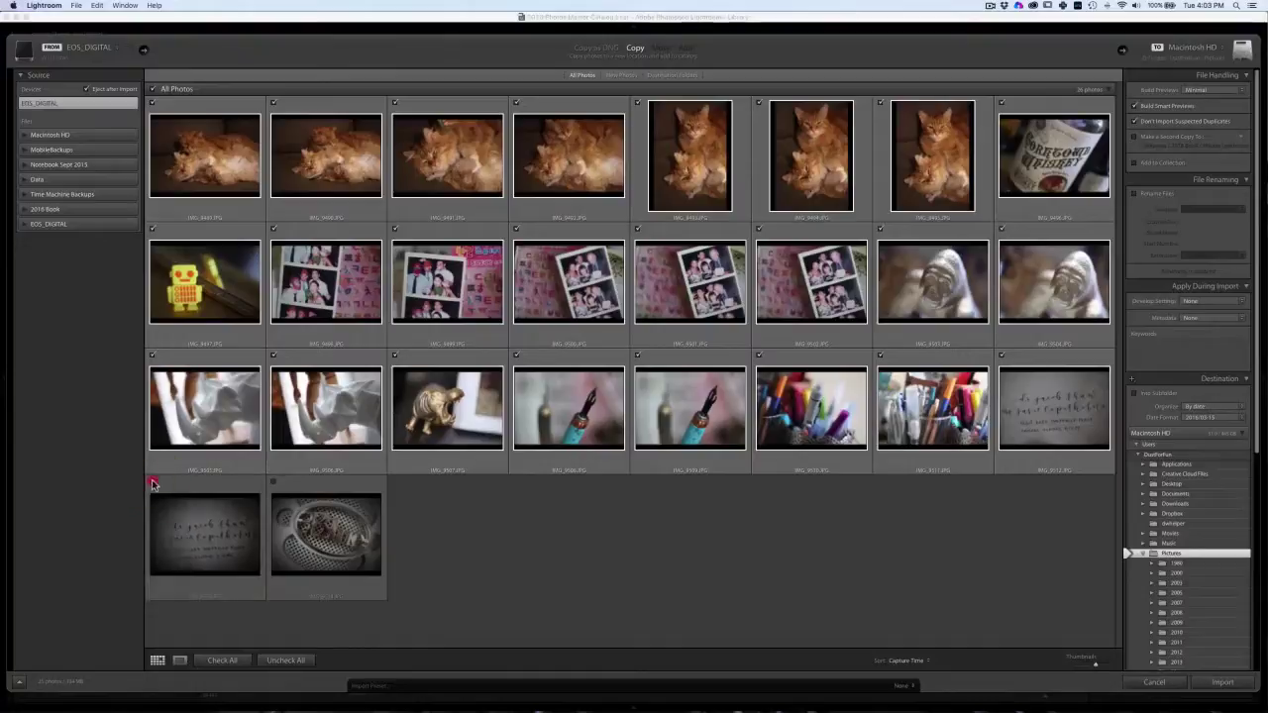
key(e)
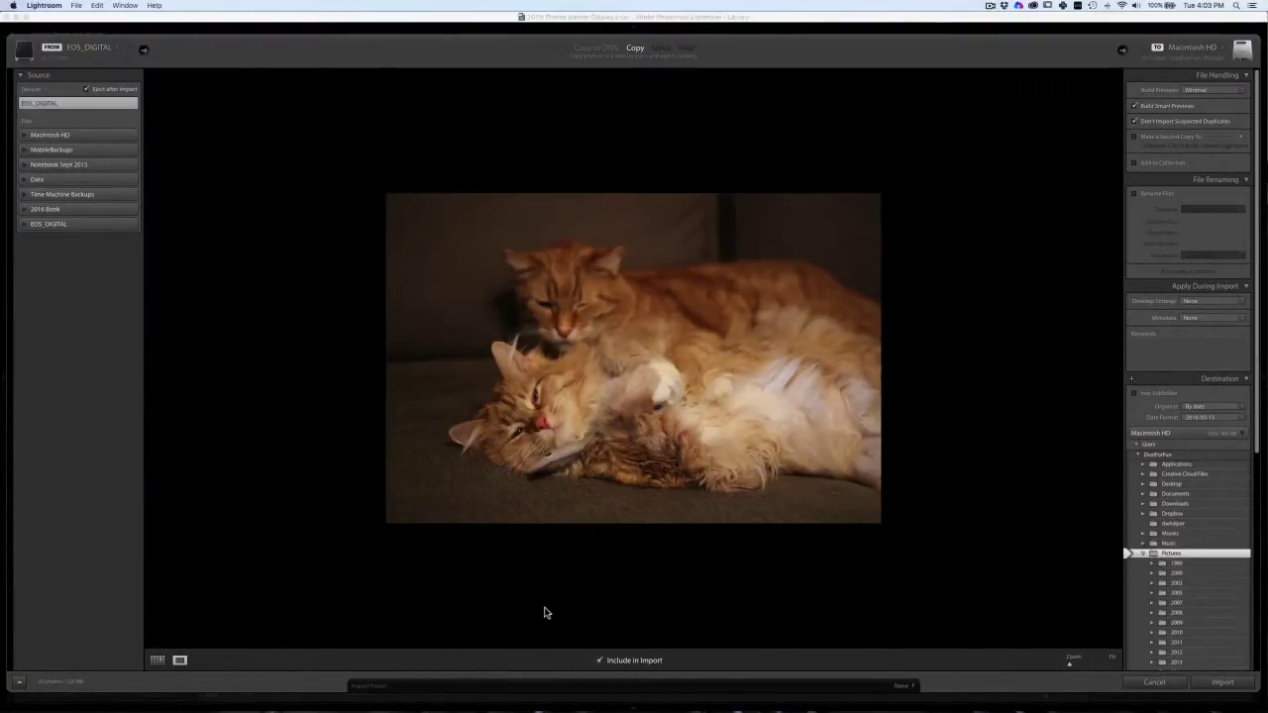
click(158, 661)
click(274, 482)
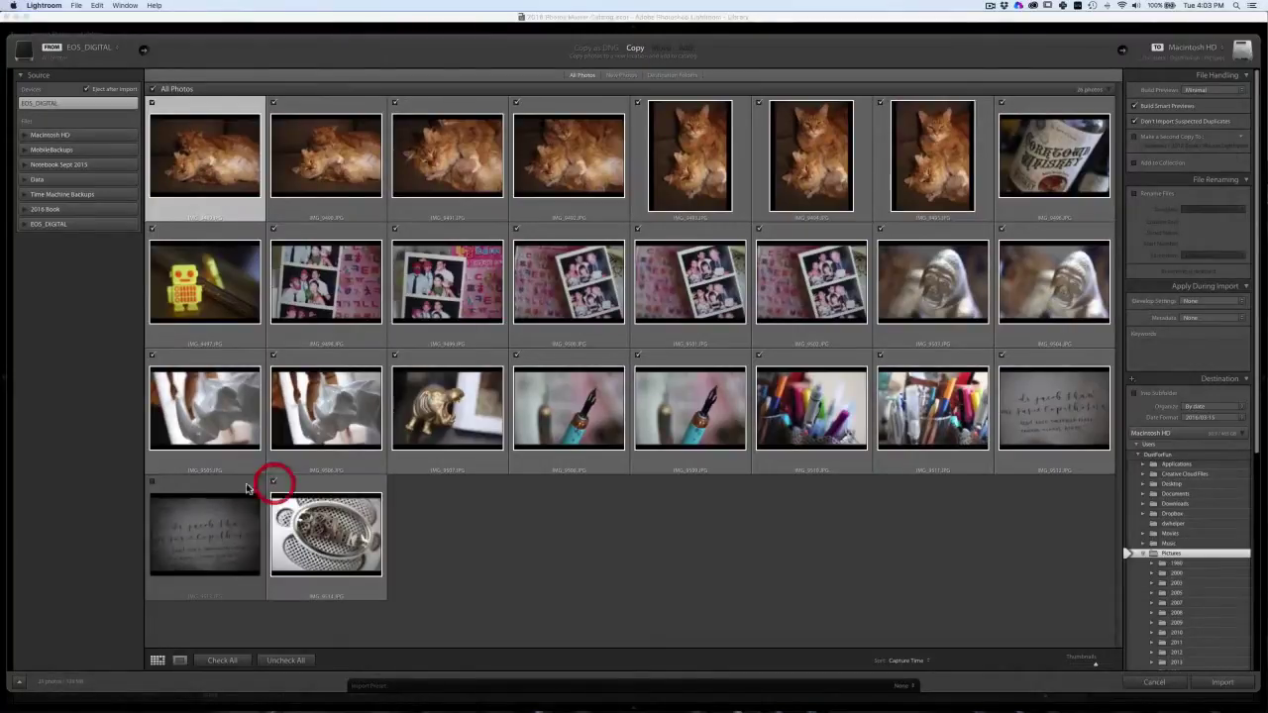
click(153, 483)
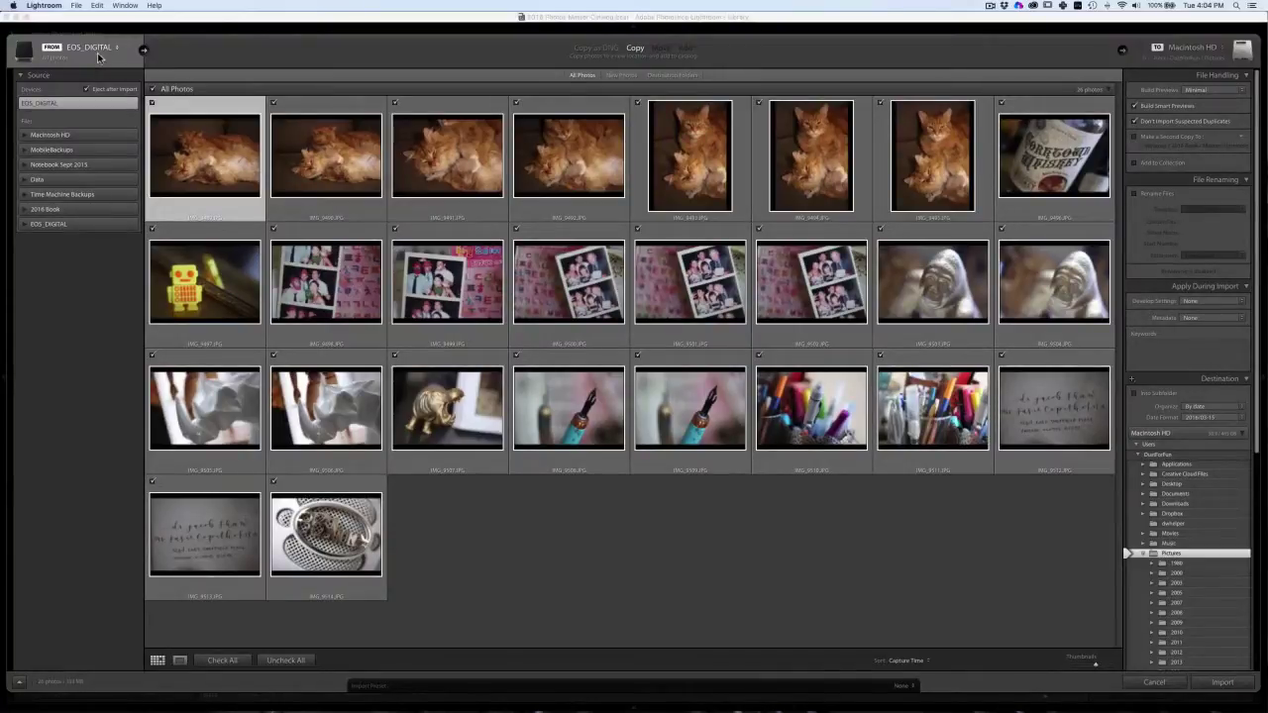
click(99, 49)
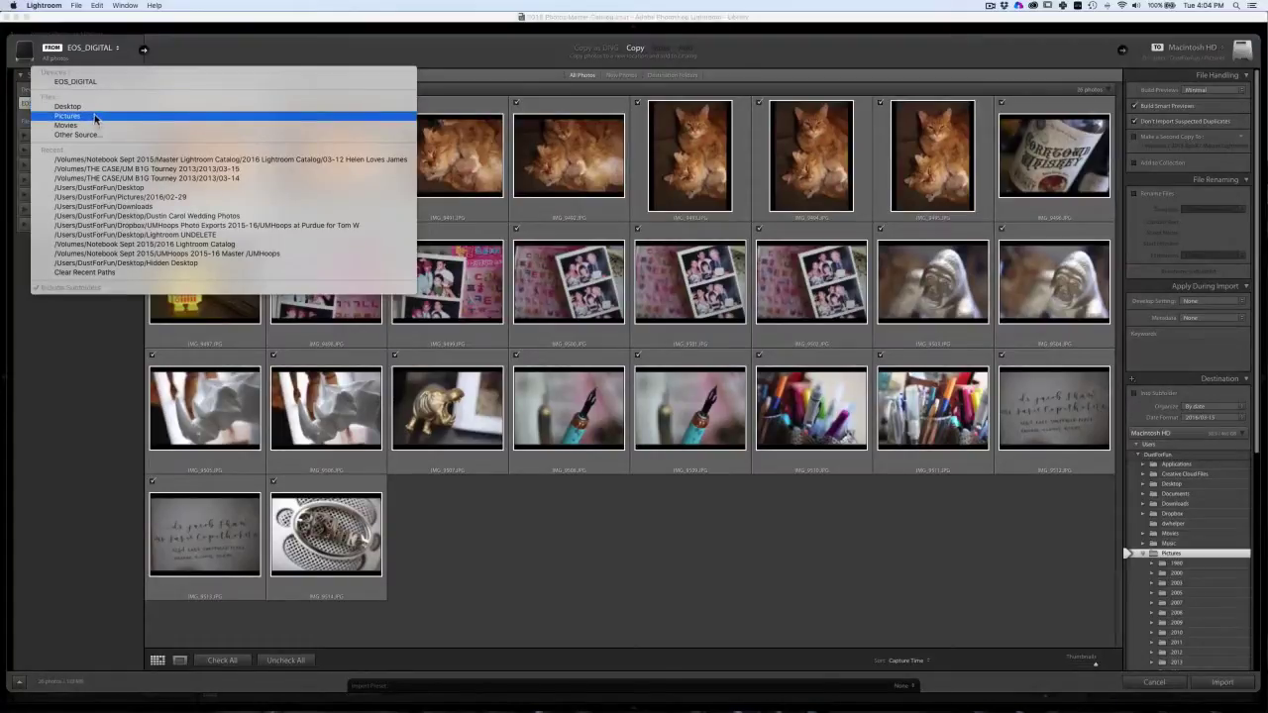
click(85, 55)
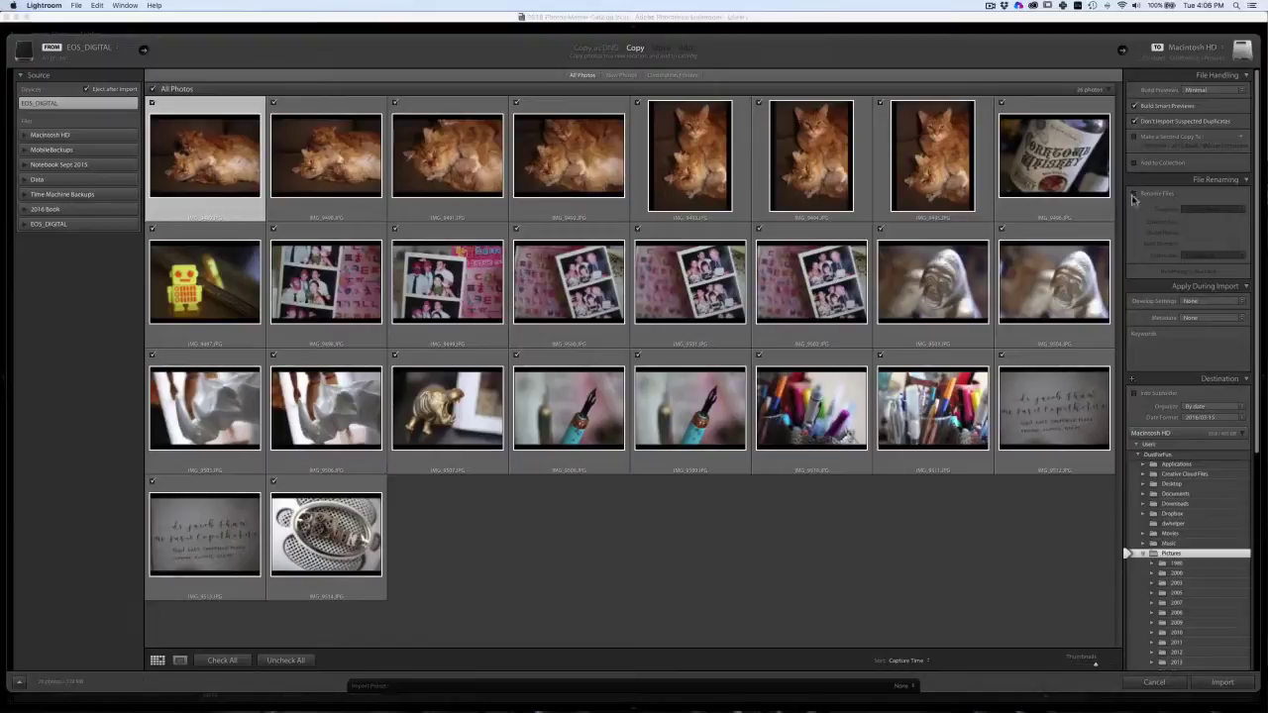
Step: Enable a second copy of the imported photos, saved to the 2016 Lightroom Catalog folder inside Master Lightroom Catalog on the 2016 Book drive
click(1148, 141)
click(1136, 140)
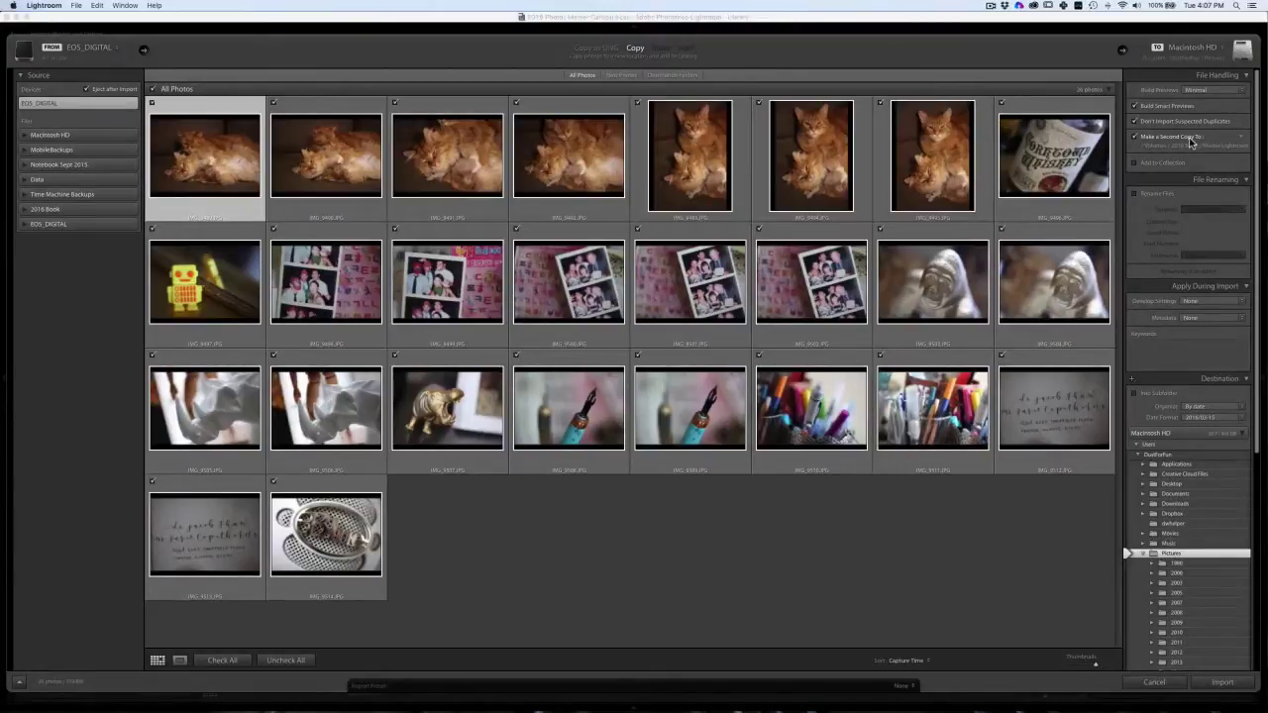
click(1191, 140)
click(1184, 147)
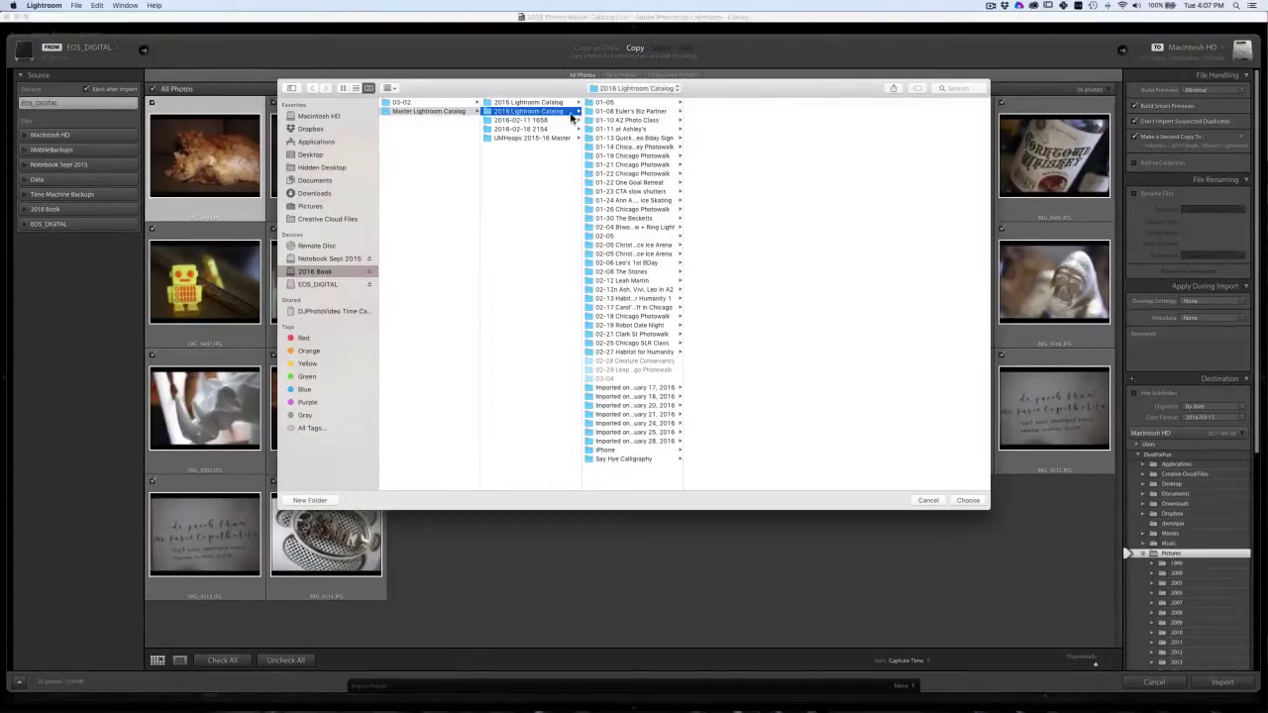
click(971, 501)
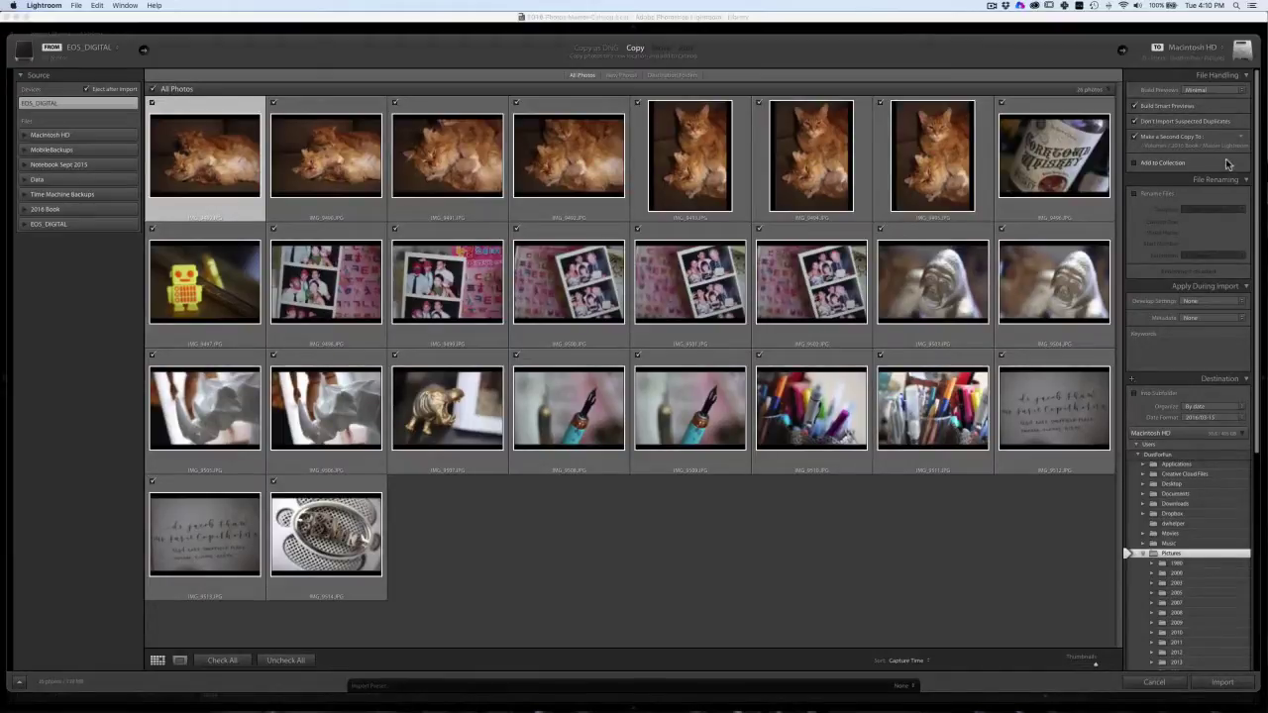
Step: Turn on file renaming for the import and set the custom text to "DJPhotoVideo Tutorial"
scroll(1227, 158, down, 2)
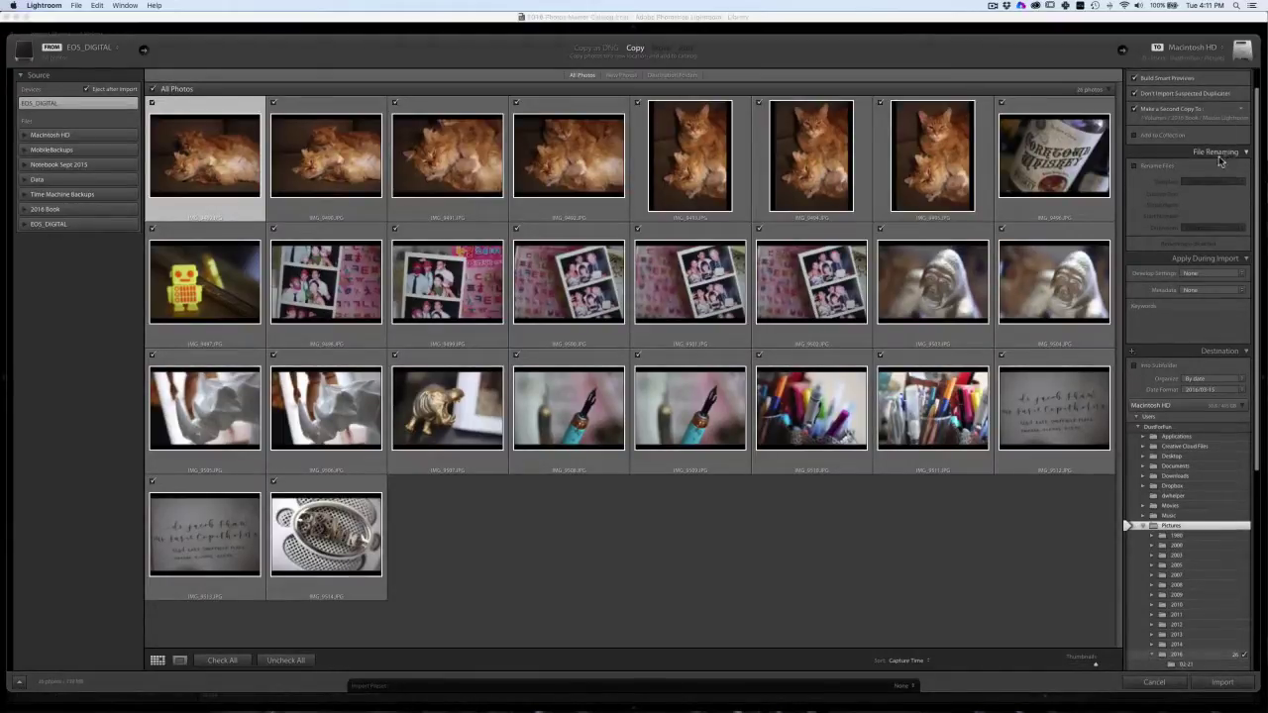
click(1156, 168)
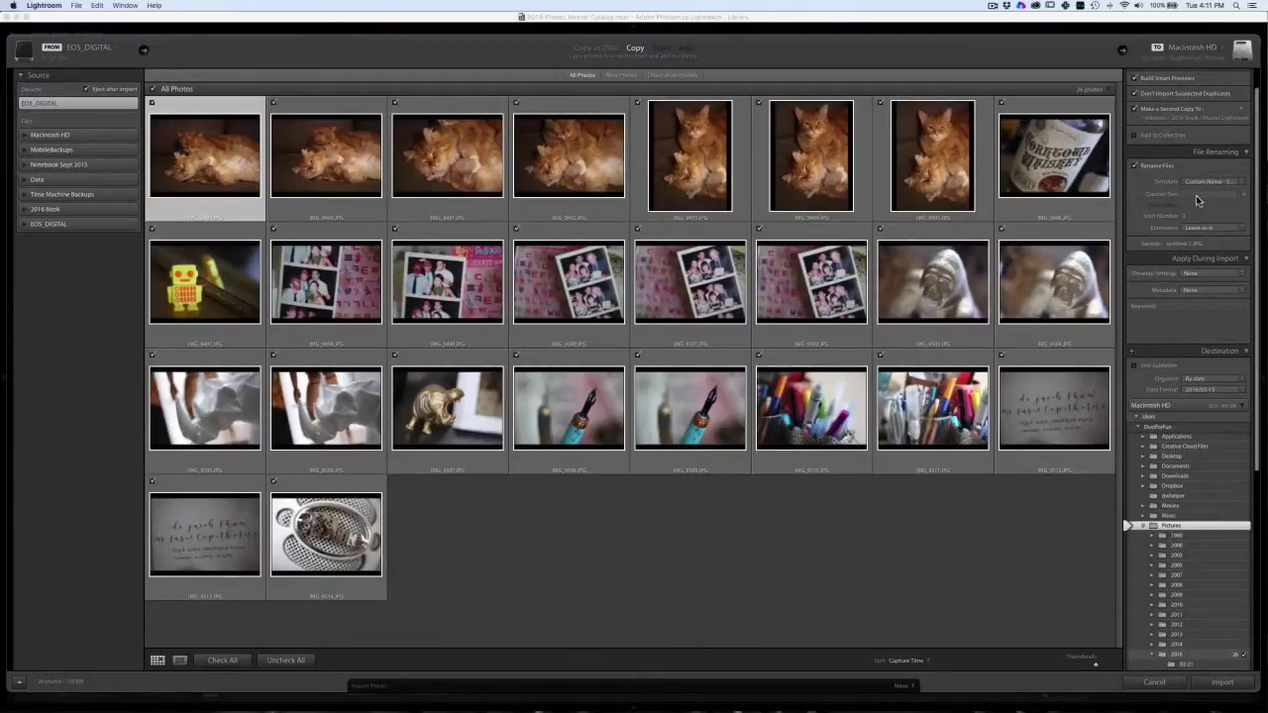
click(1200, 192)
text(DJH)
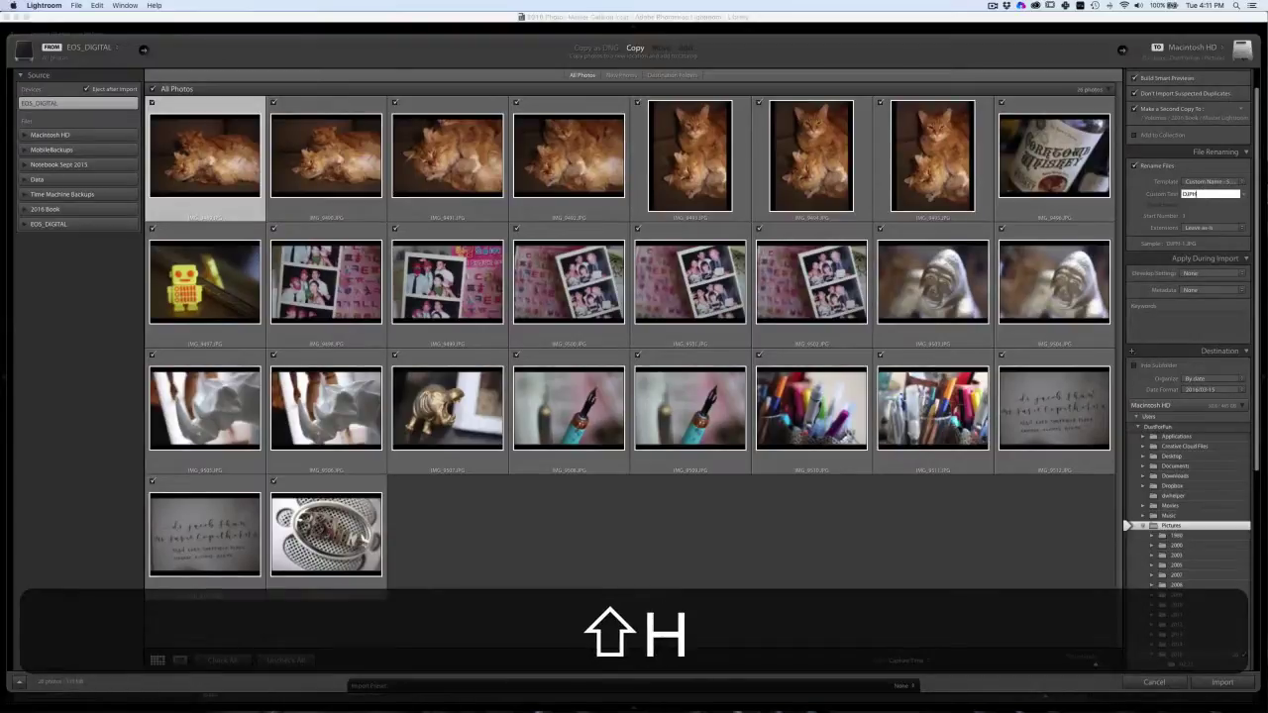
key(shift+BackSpace)
text(PhotoVide)
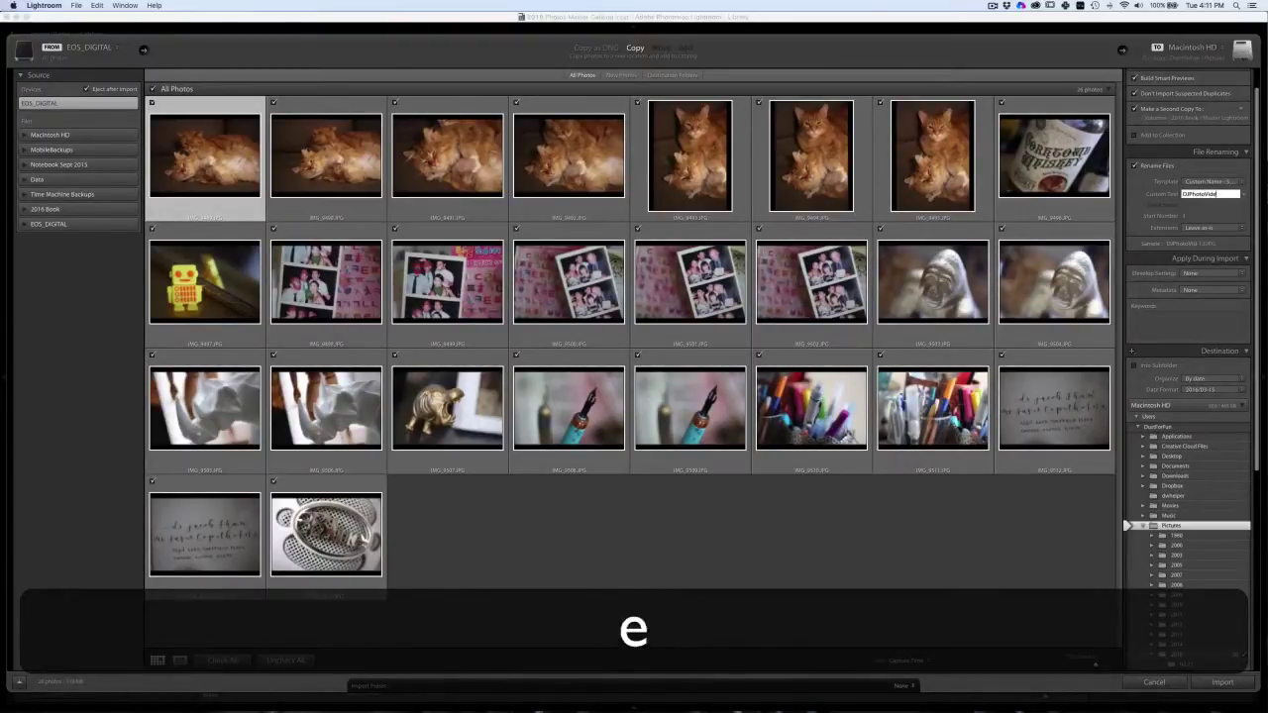
text(oTutorial)
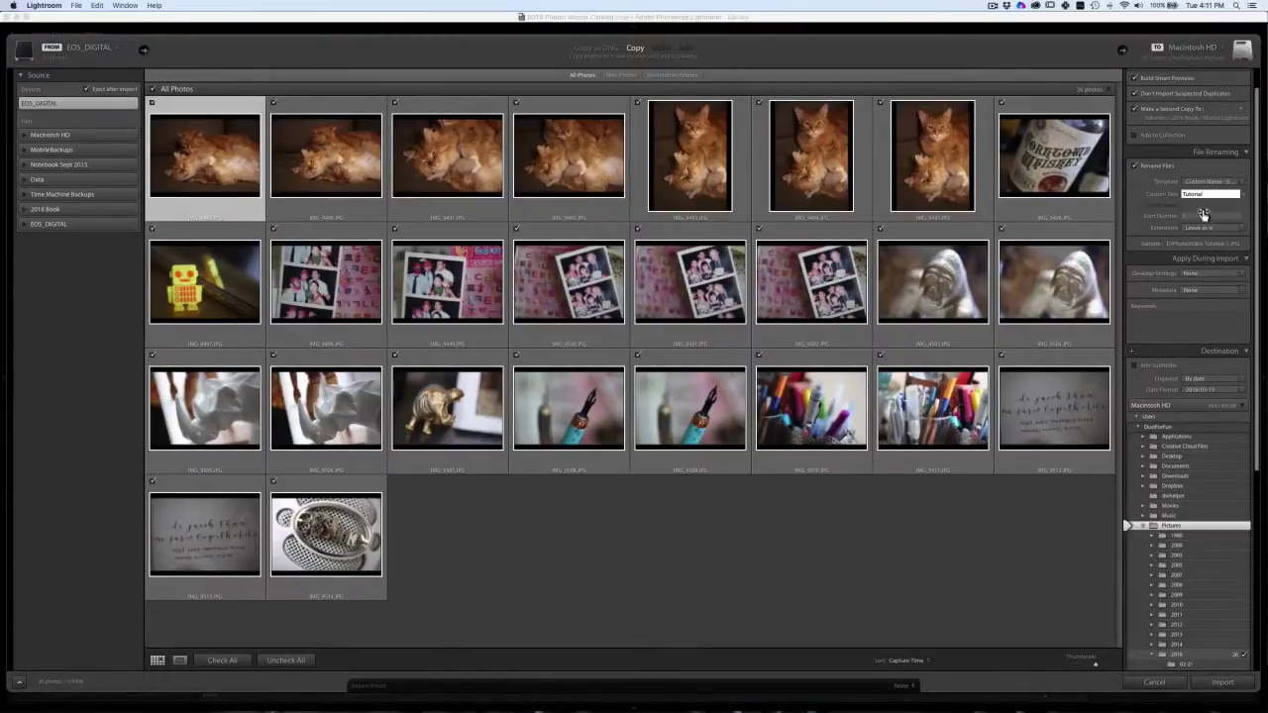
Step: Try 001 as the start number for the renamed files
scroll(1204, 215, down, 1)
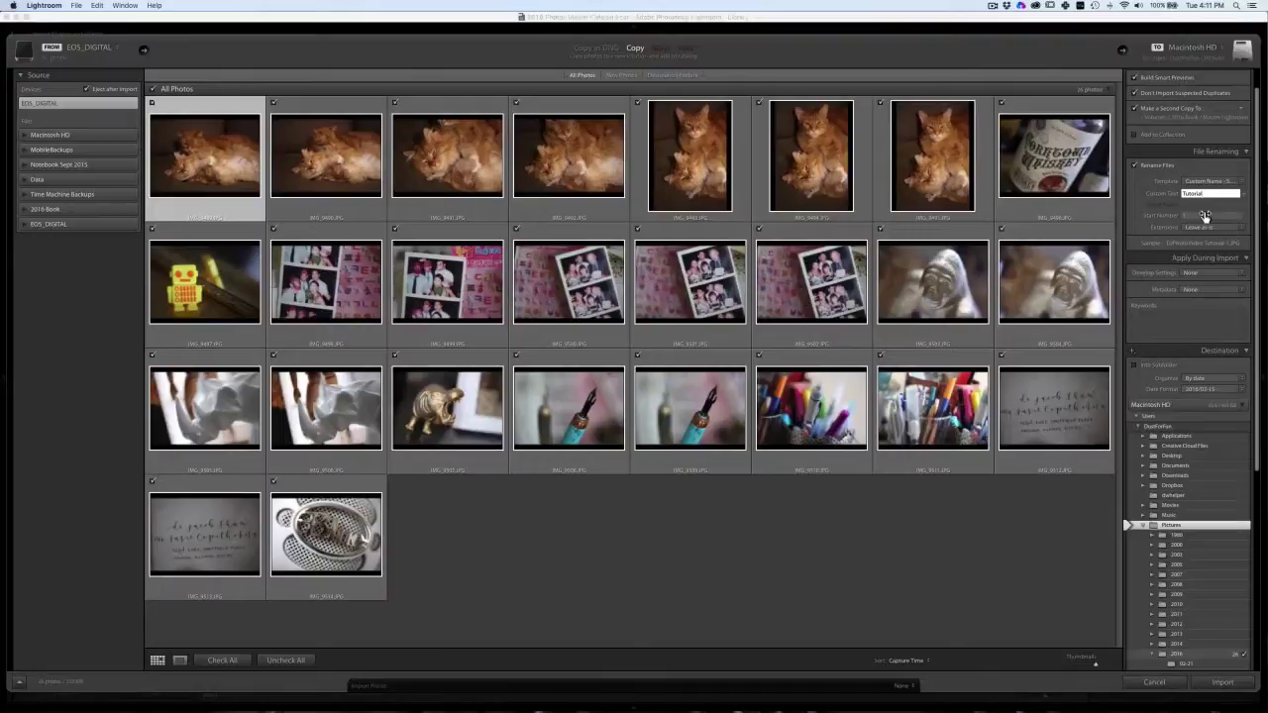
click(1194, 215)
click(1196, 215)
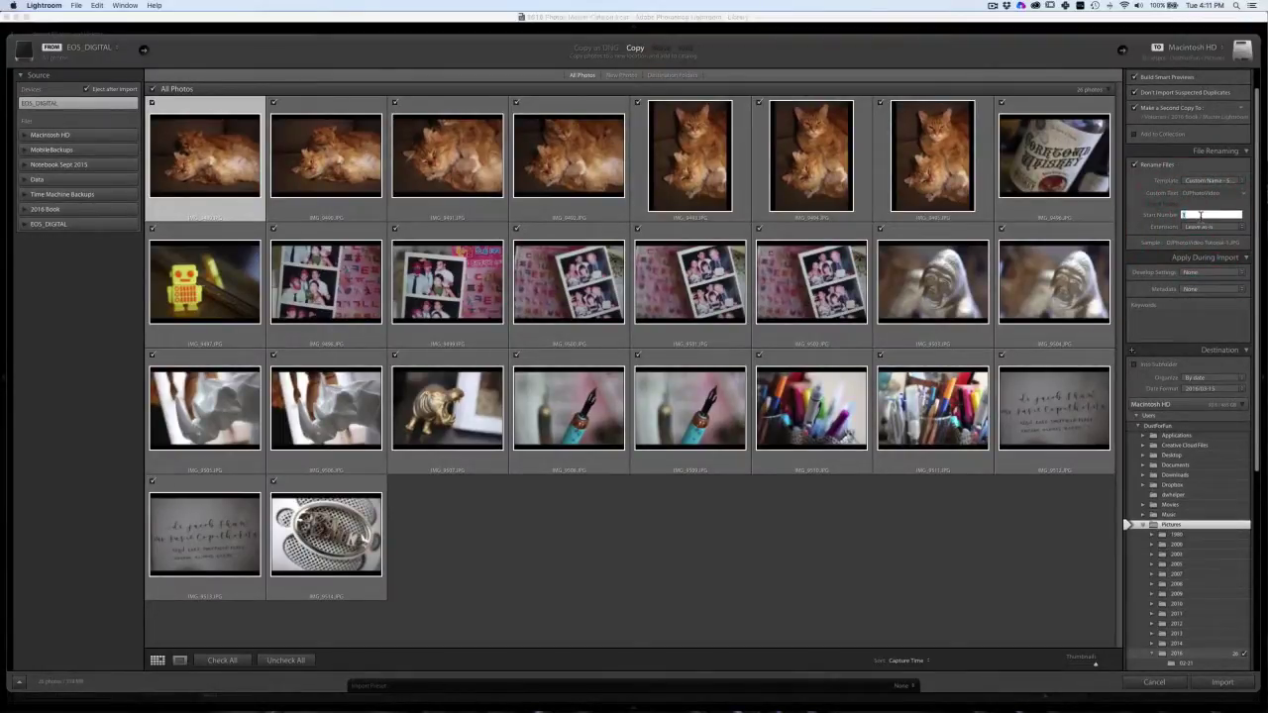
text(001)
scroll(1161, 227, down, 2)
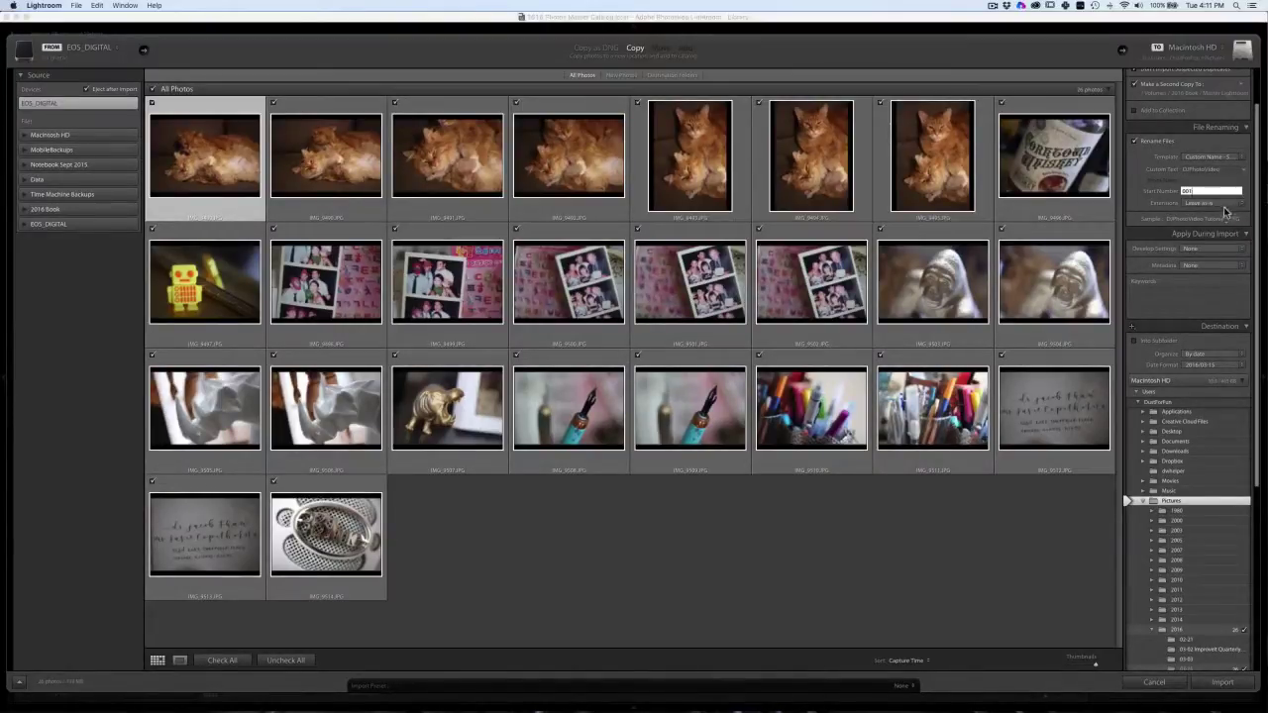
double_click(1197, 191)
text(1)
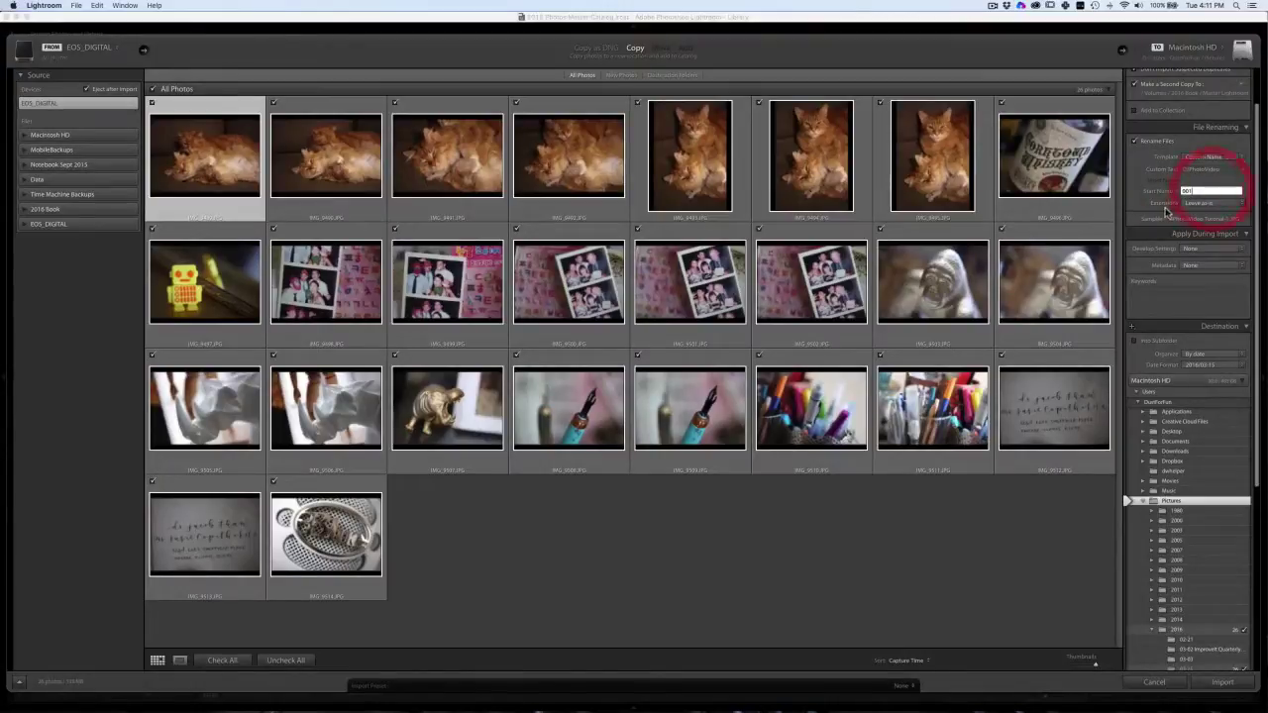
click(1149, 219)
Step: Try a start number of 100 for the renamed files, and set it back to 1
double_click(1194, 191)
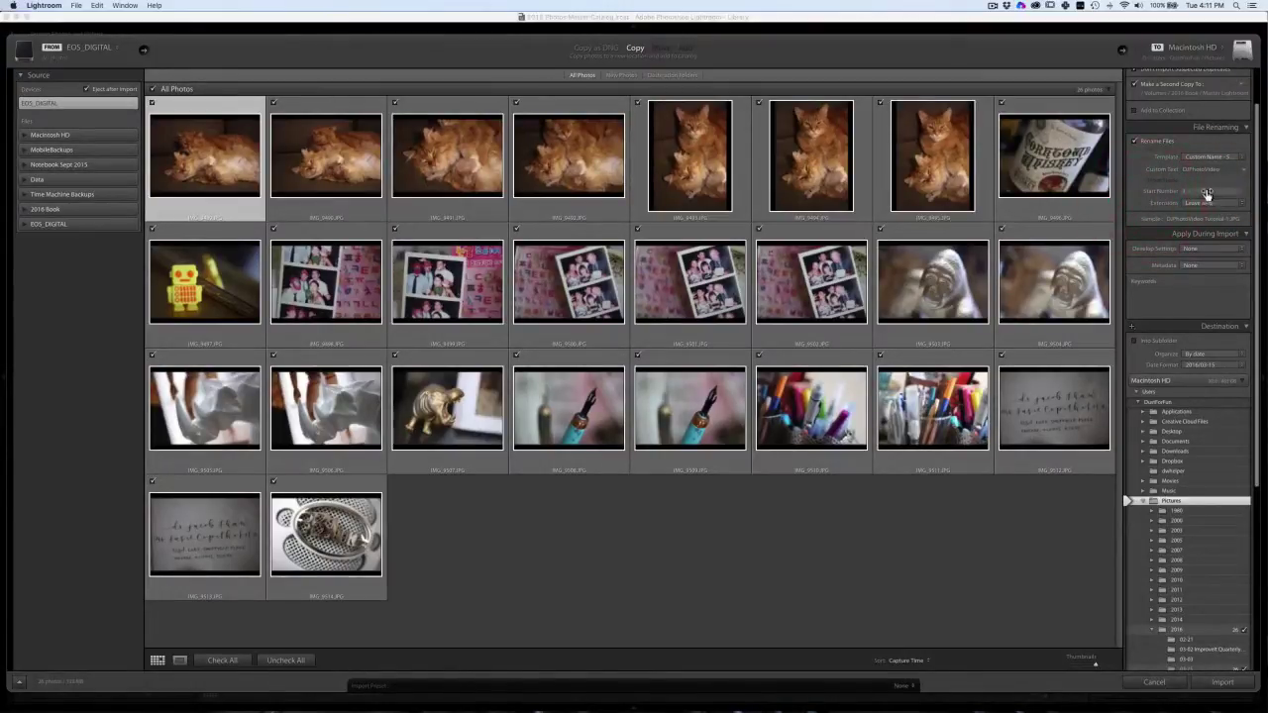
click(1194, 191)
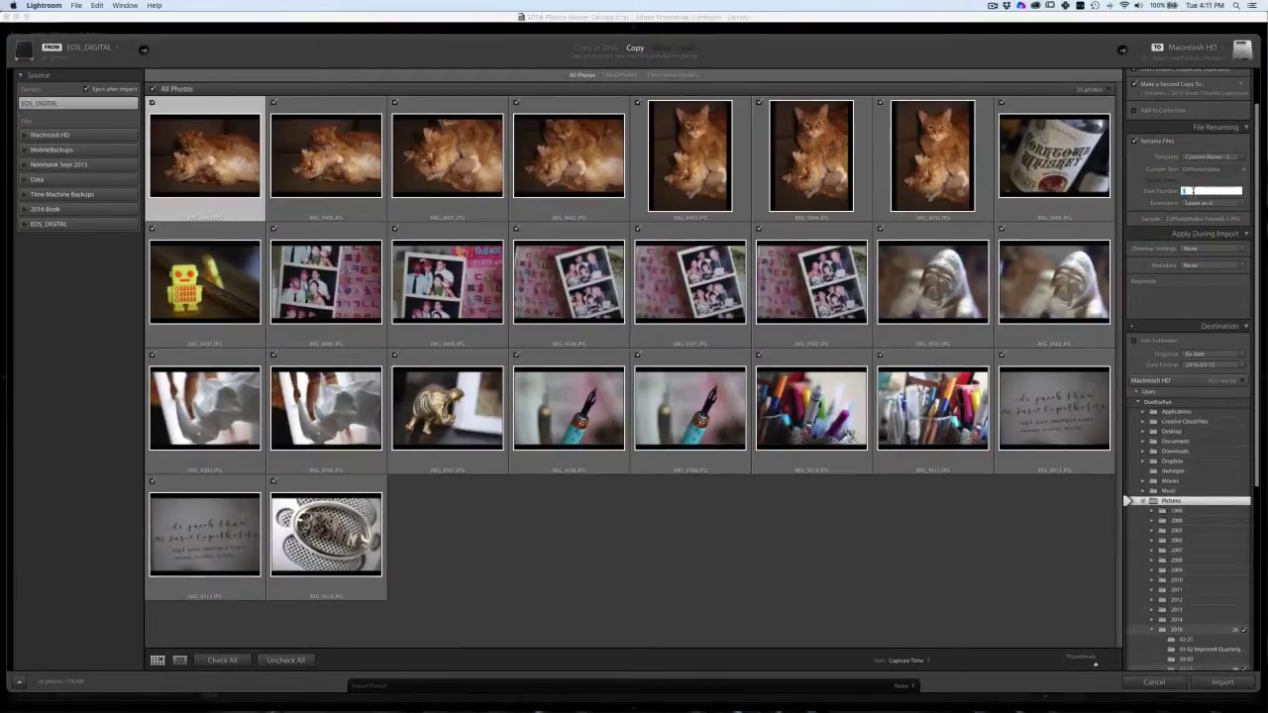
text(100)
click(1133, 181)
text(1)
click(1136, 221)
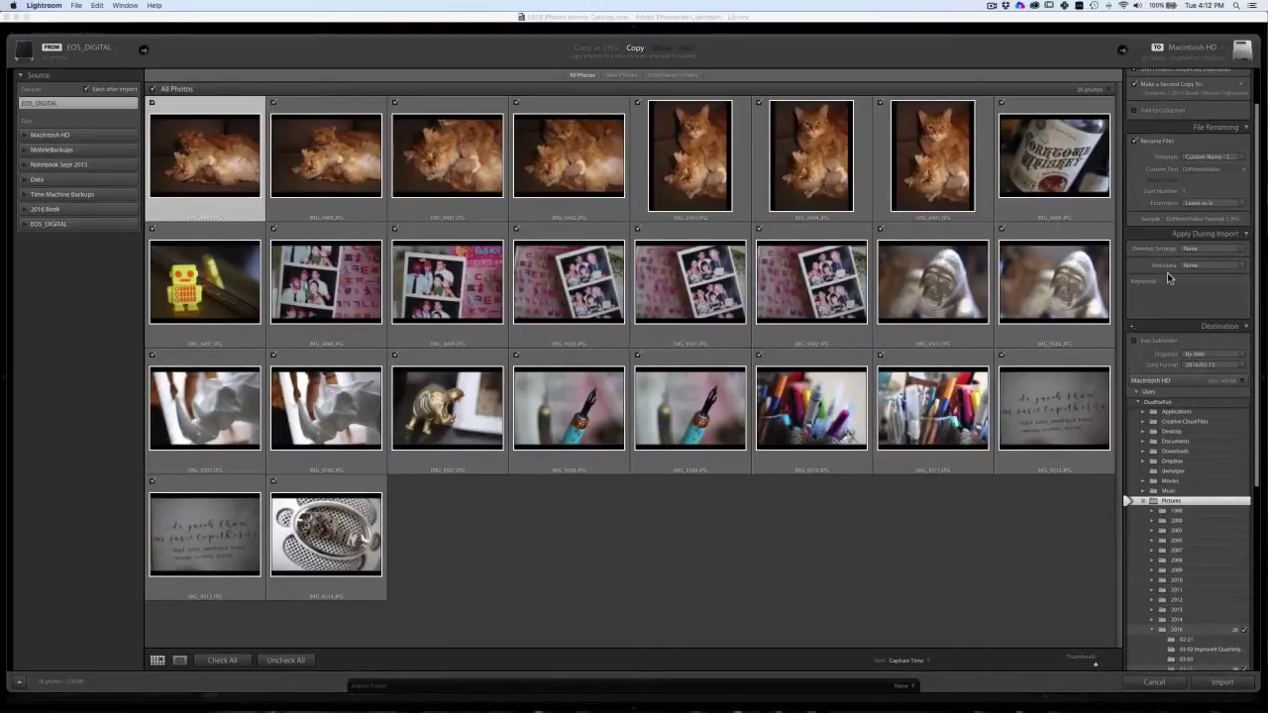
Step: Add the keywords "DJPhotoVideo, Macro" to the imported photos and collapse the Apply During Import settings
click(1182, 300)
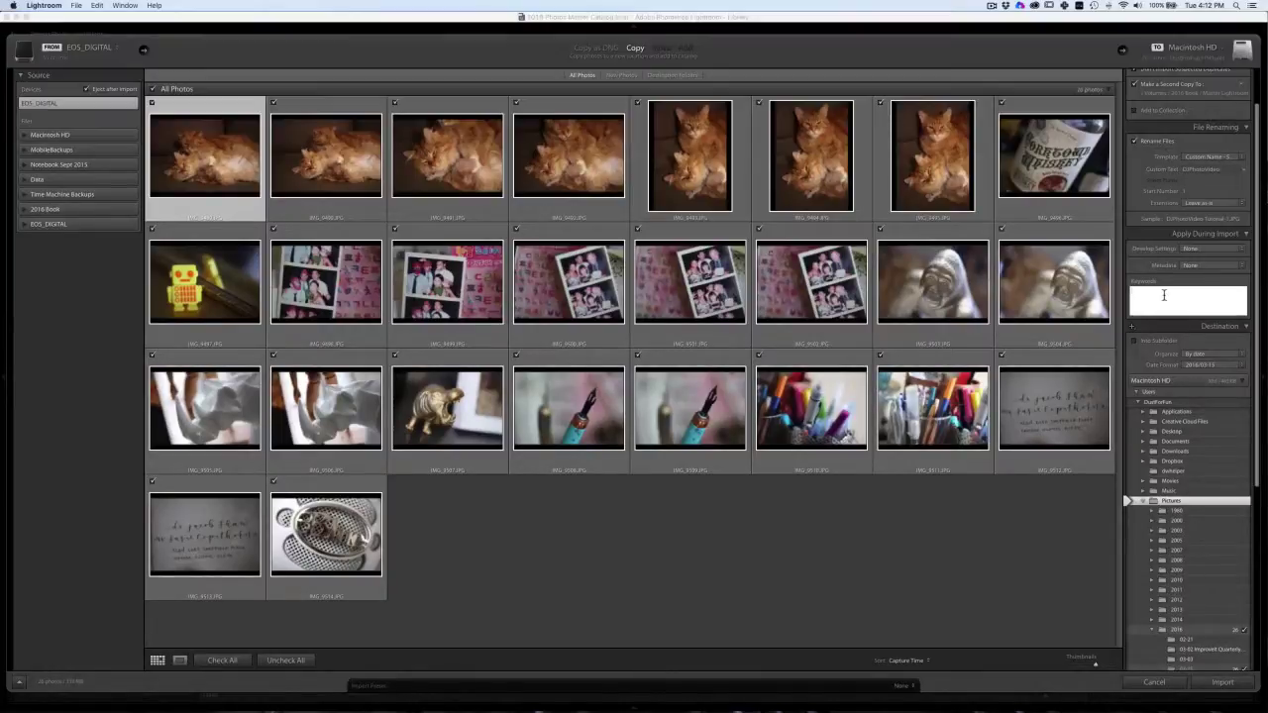
text(DJ)
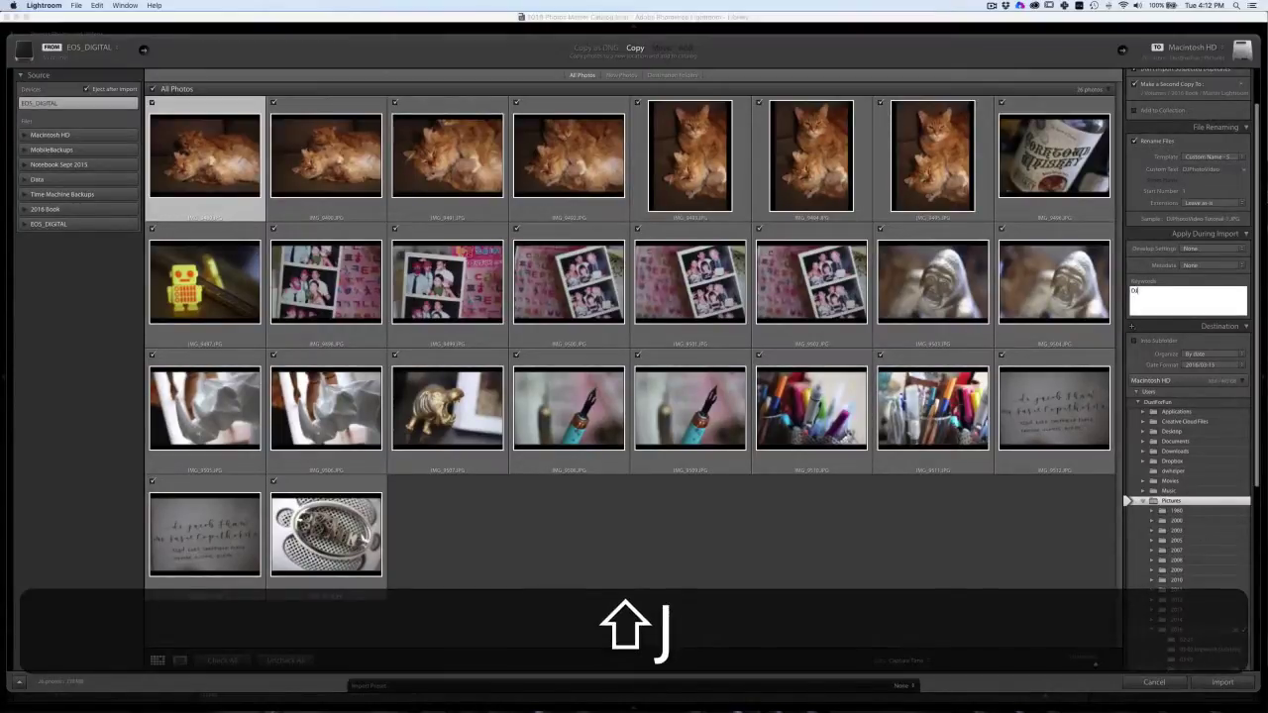
text(PhotoVideo,)
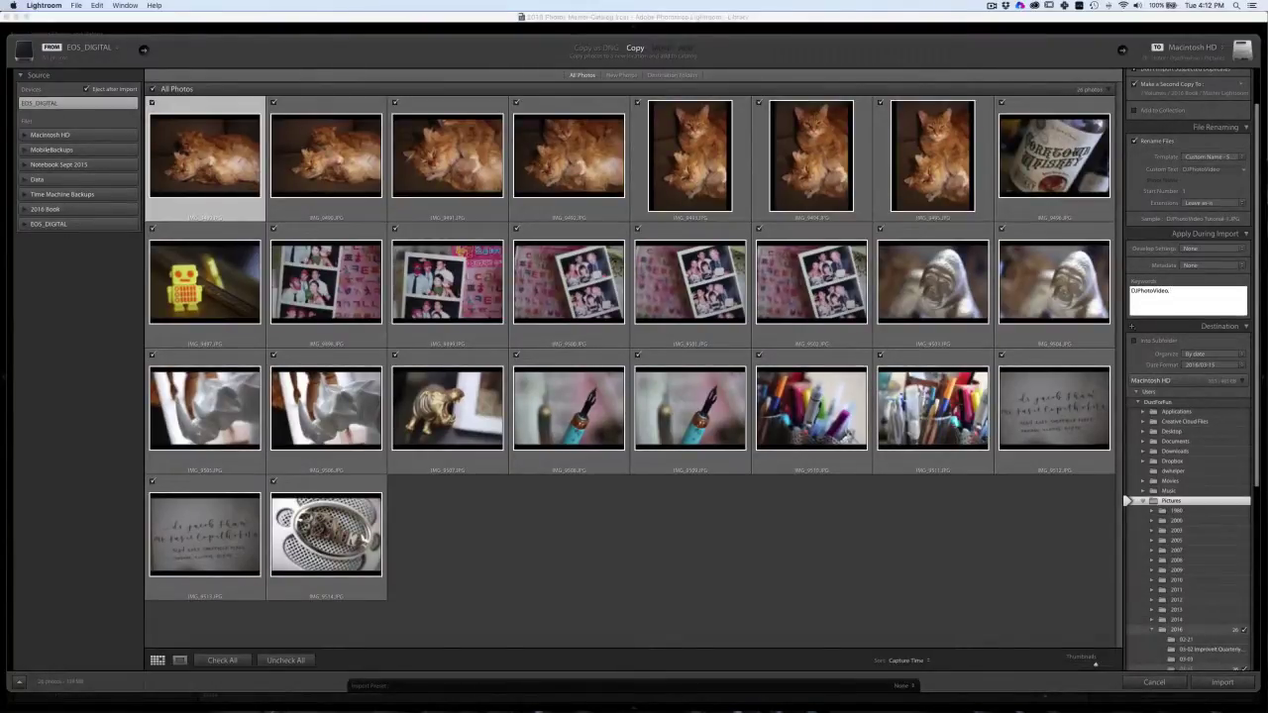
text( Macro)
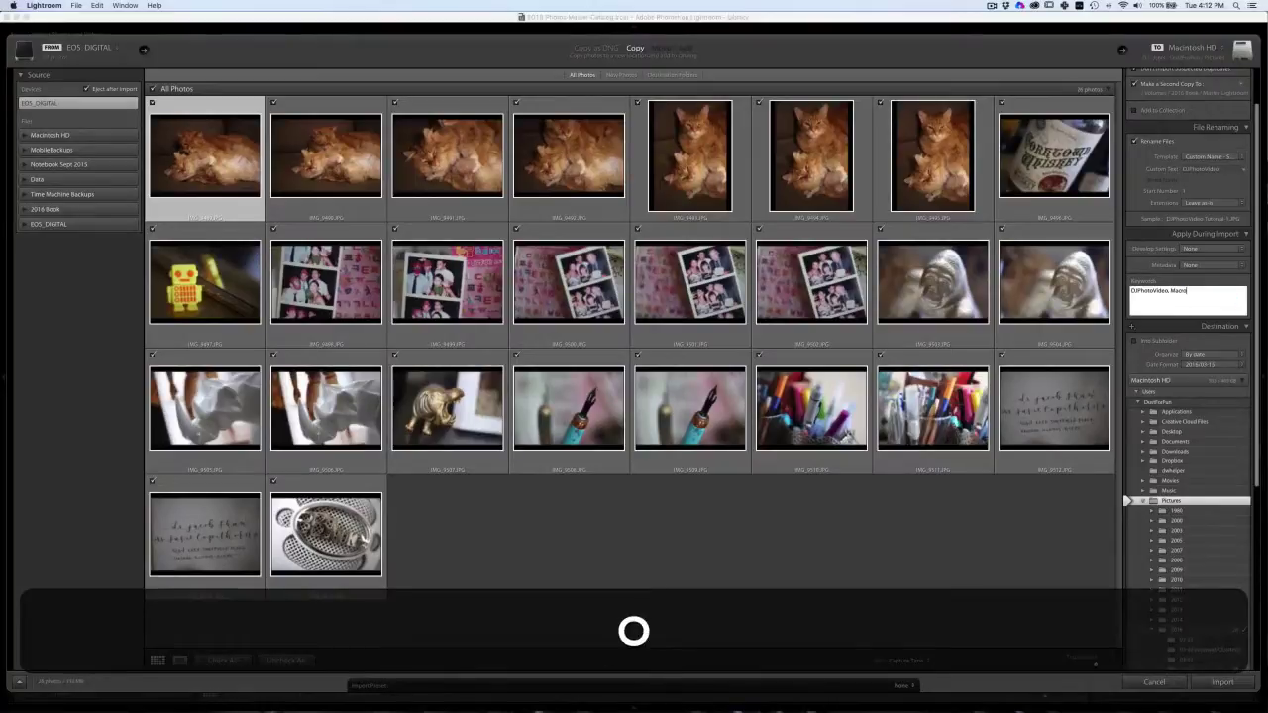
key(Return)
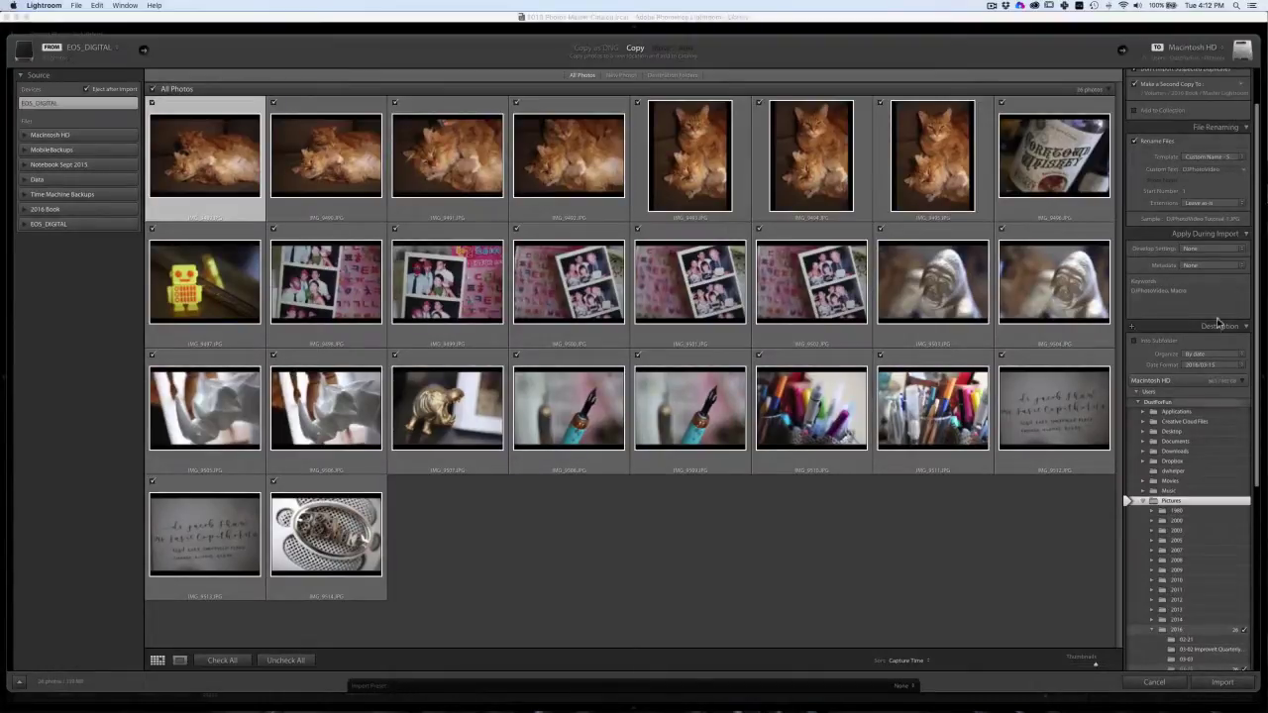
click(1229, 236)
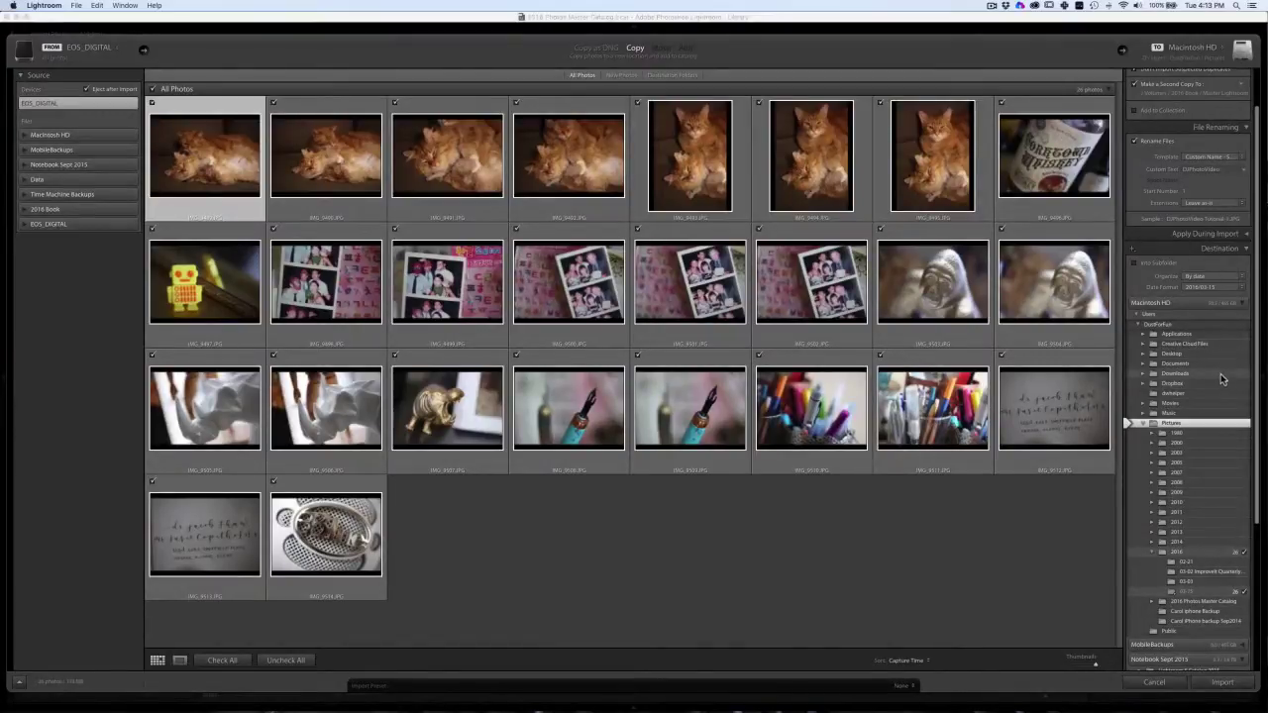
Step: Check the destination folders for the import and collapse the Notebook Sept 2015 drive in the Destination list
scroll(1221, 374, down, 3)
scroll(1221, 373, down, 2)
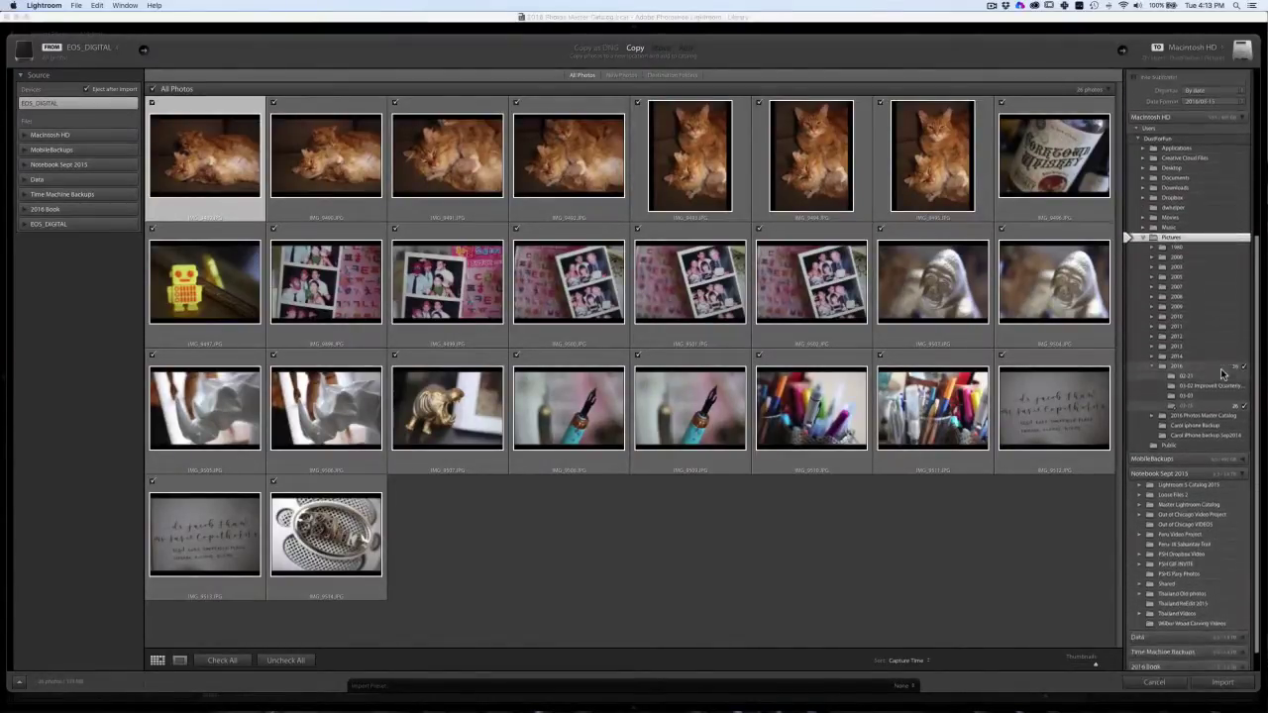
scroll(1221, 373, up, 3)
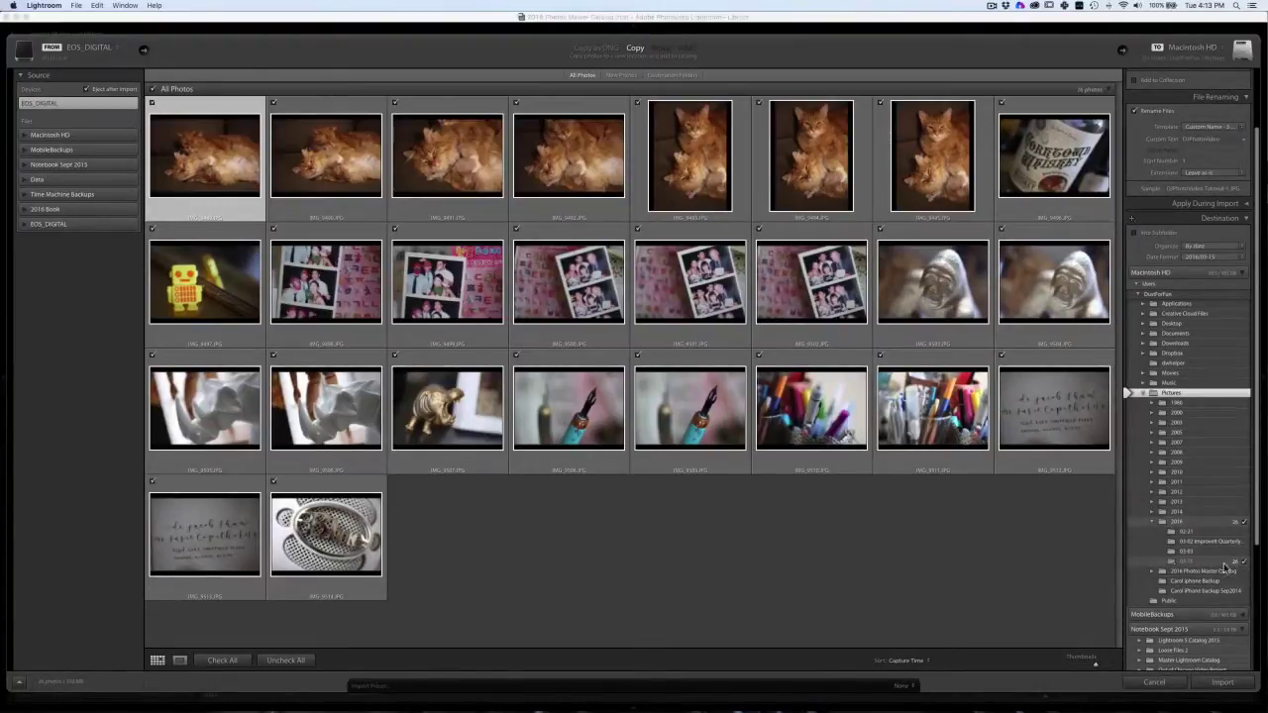
scroll(1224, 568, down, 5)
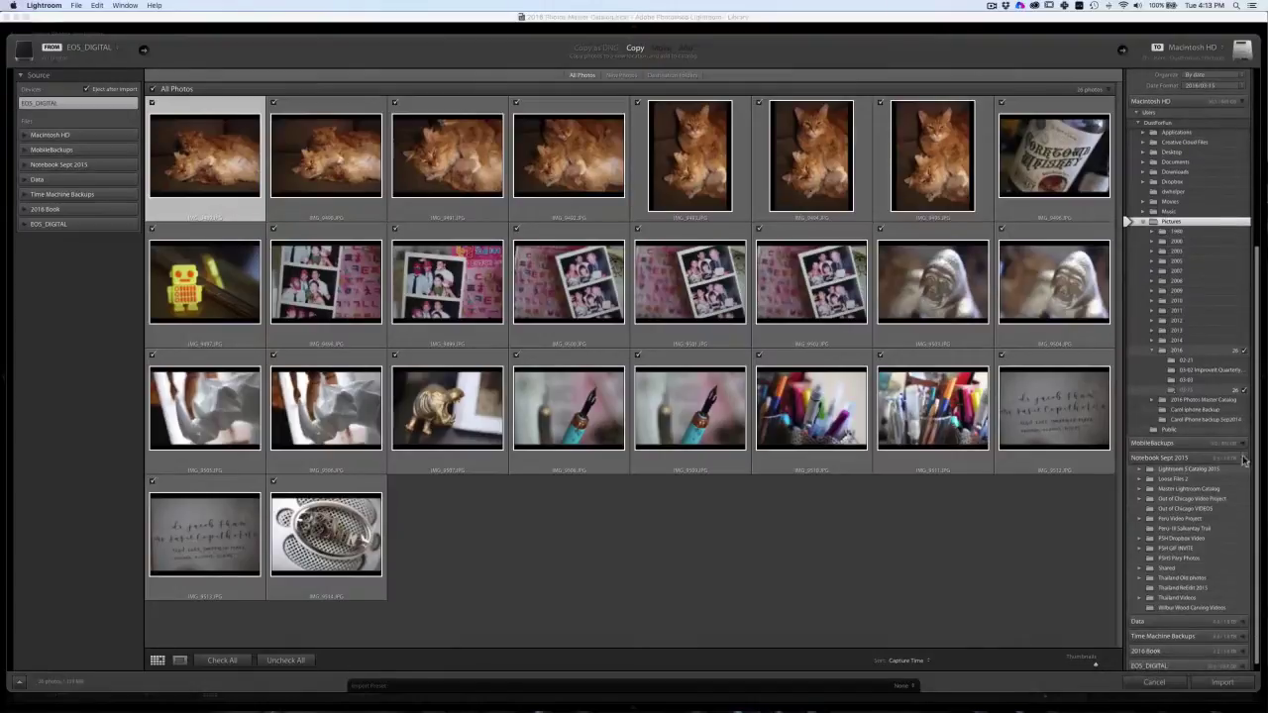
click(1244, 459)
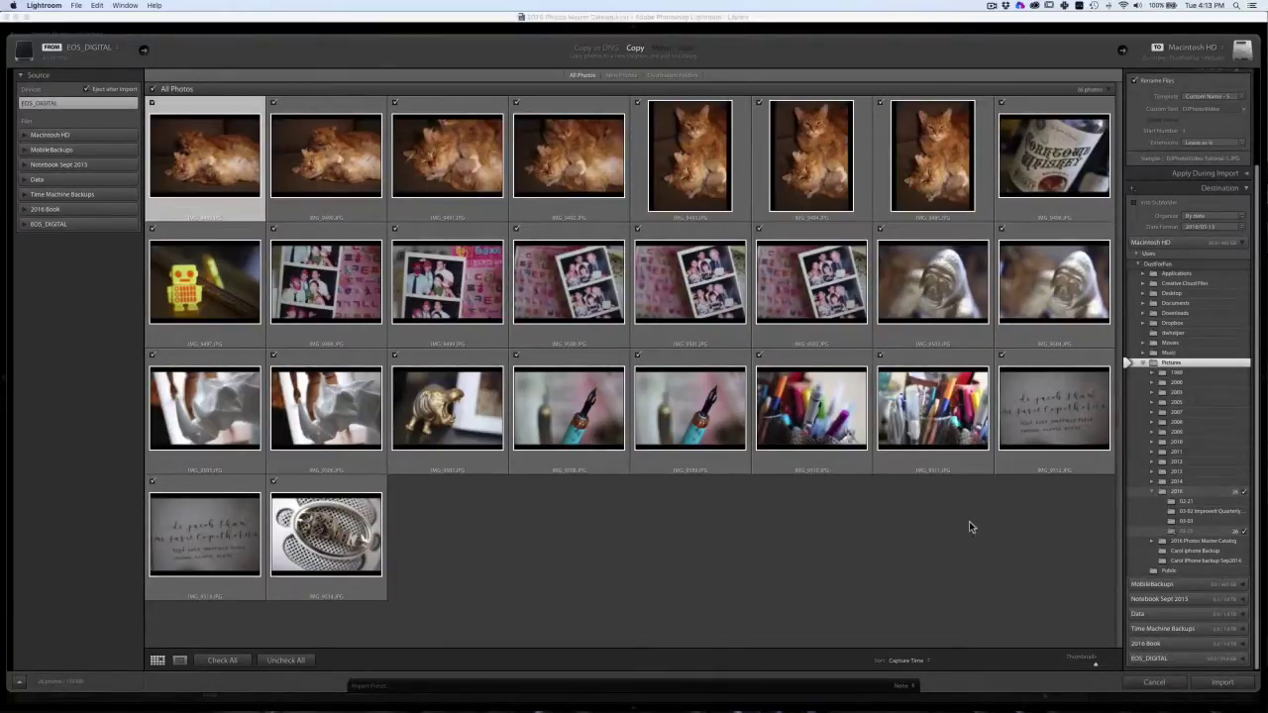
Step: Import the checked photos with the current settings and dismiss the Smart Previews message
click(1223, 683)
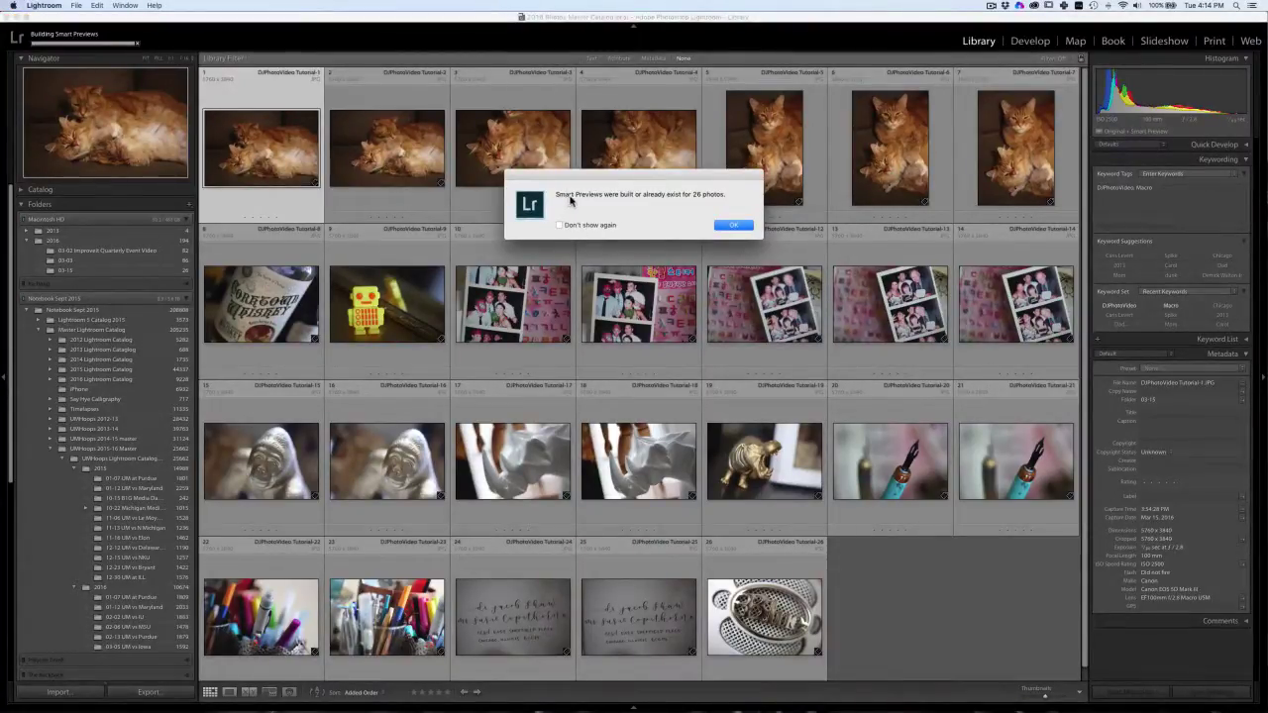
click(733, 226)
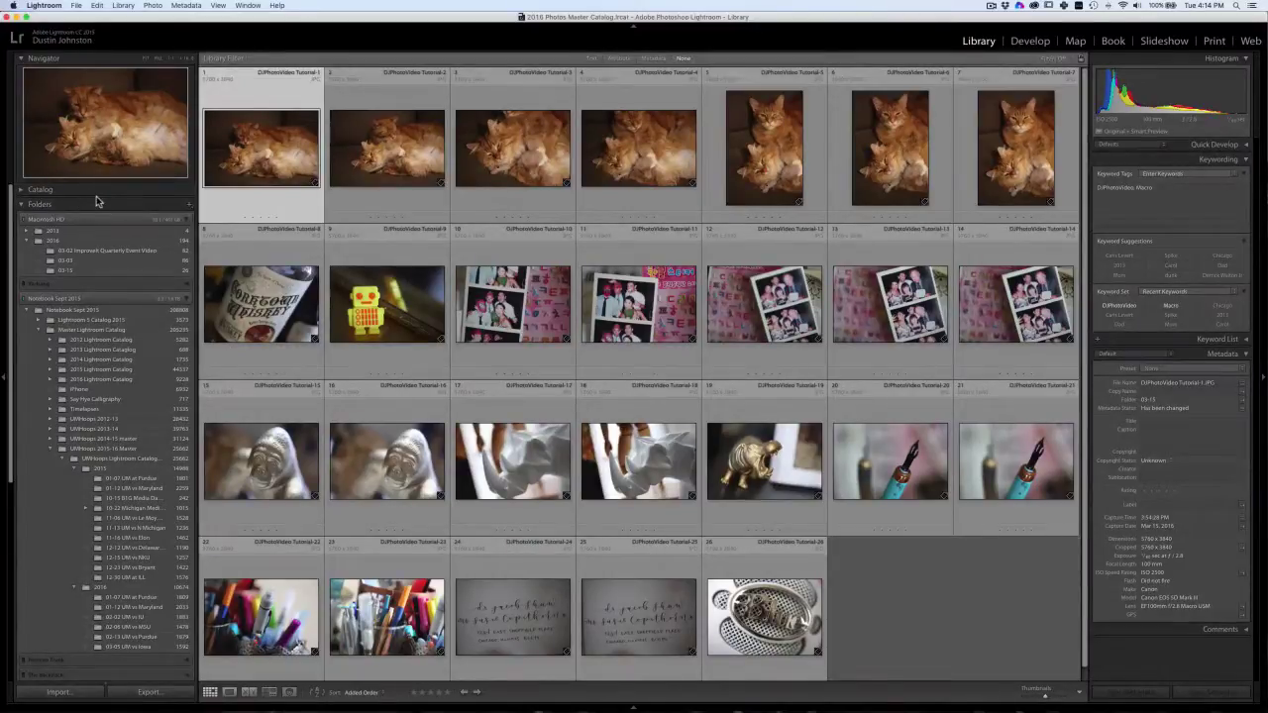
Step: Expand the Catalog section to view All Photographs, and collapse the section again
click(23, 192)
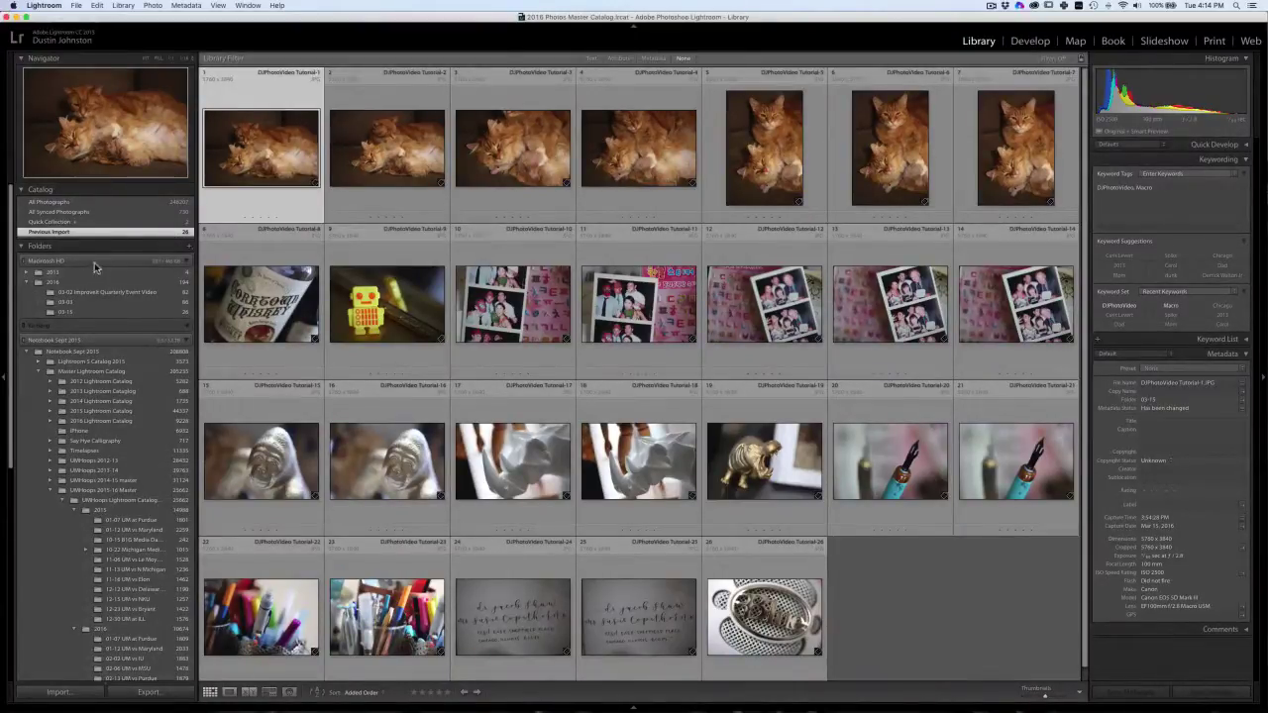
click(49, 202)
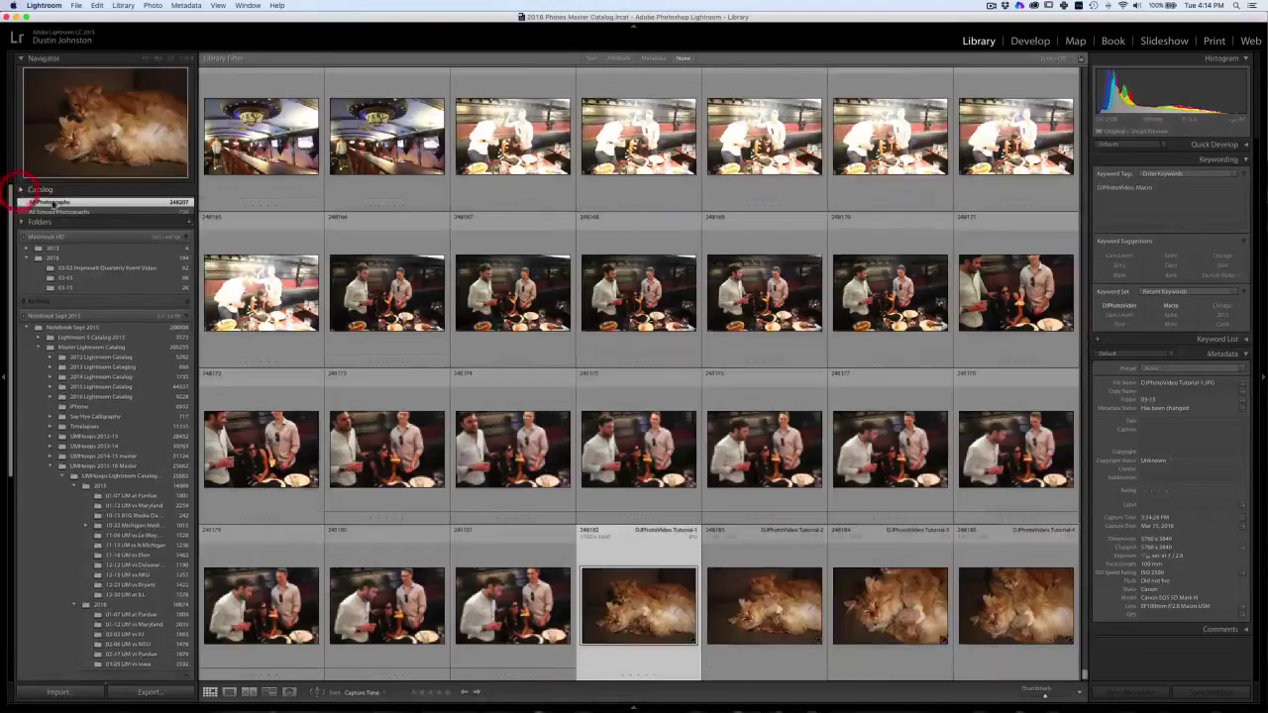
click(27, 191)
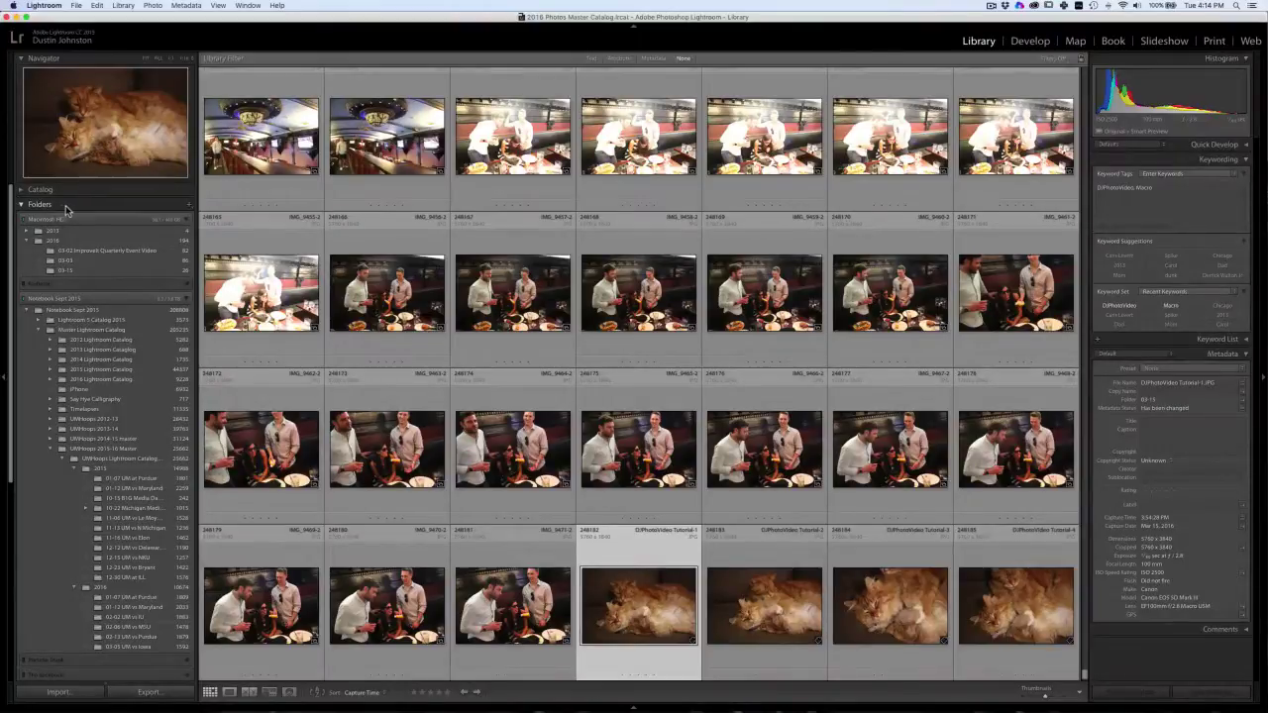
Step: Show the 03-15 folder under 2016 on Macintosh HD and look through its imported photos, selecting individual thumbnails
click(76, 270)
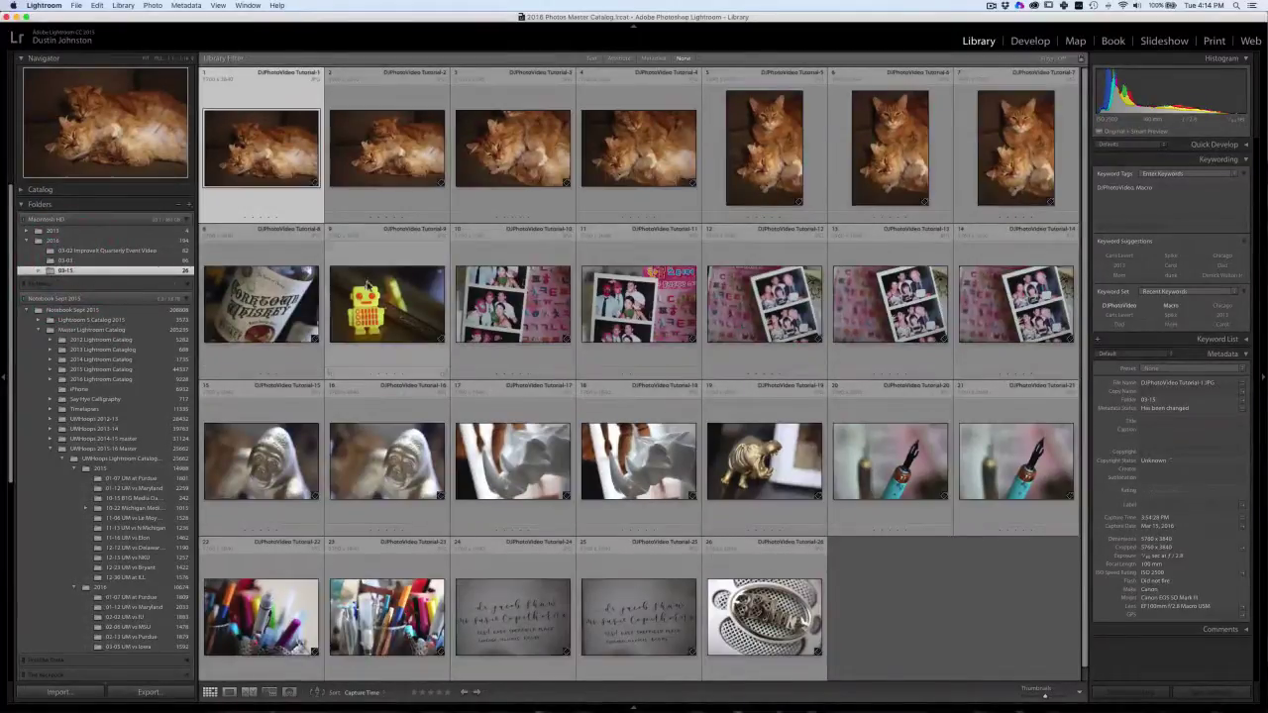
scroll(348, 203, down, 1)
scroll(349, 222, up, 1)
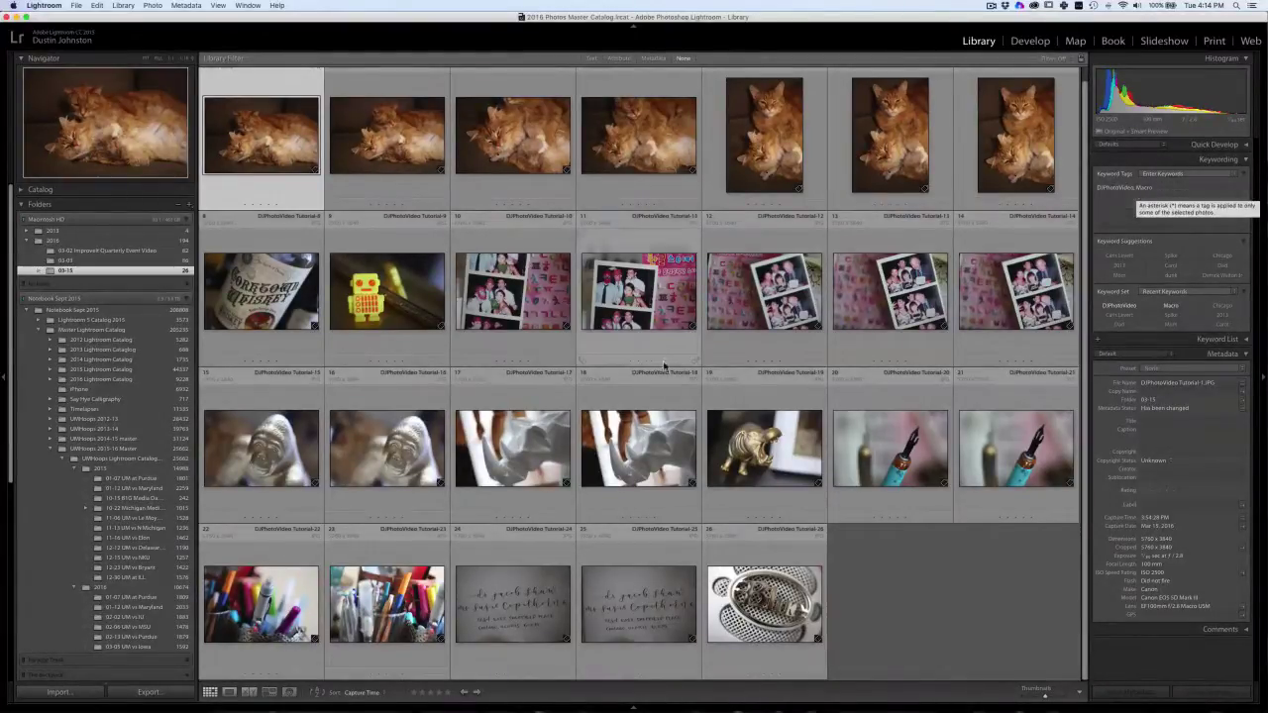
click(610, 311)
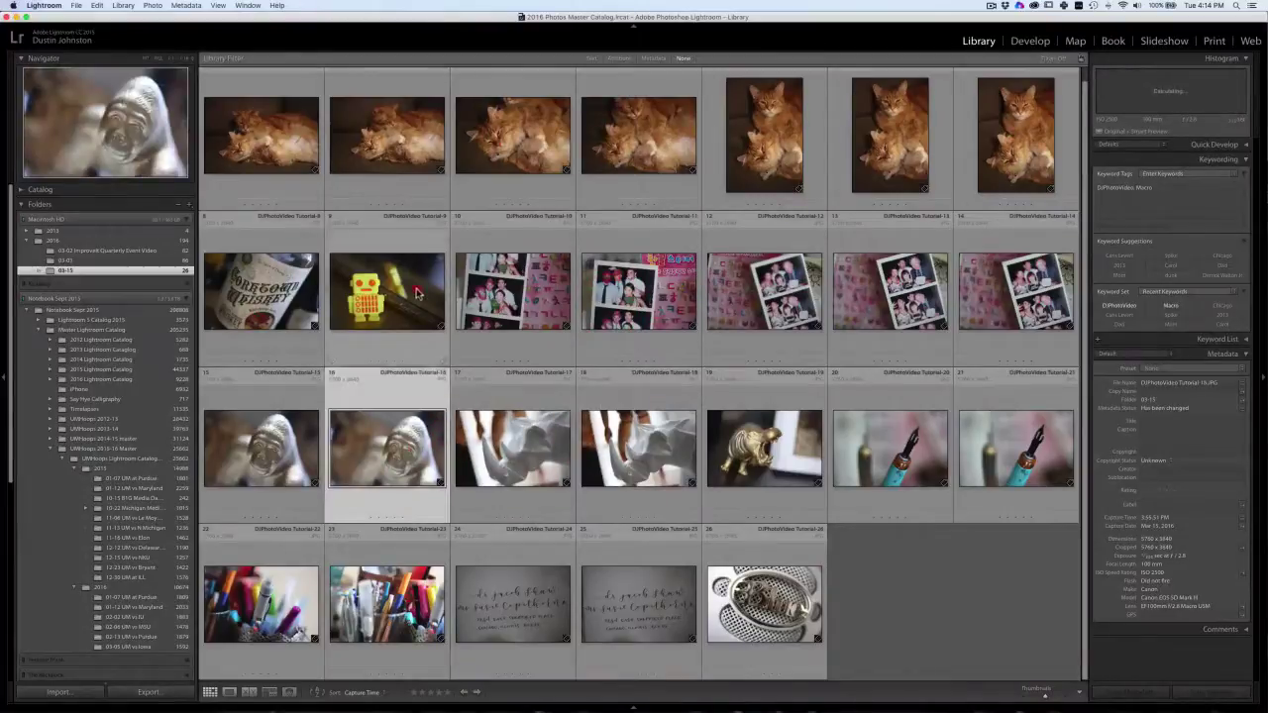